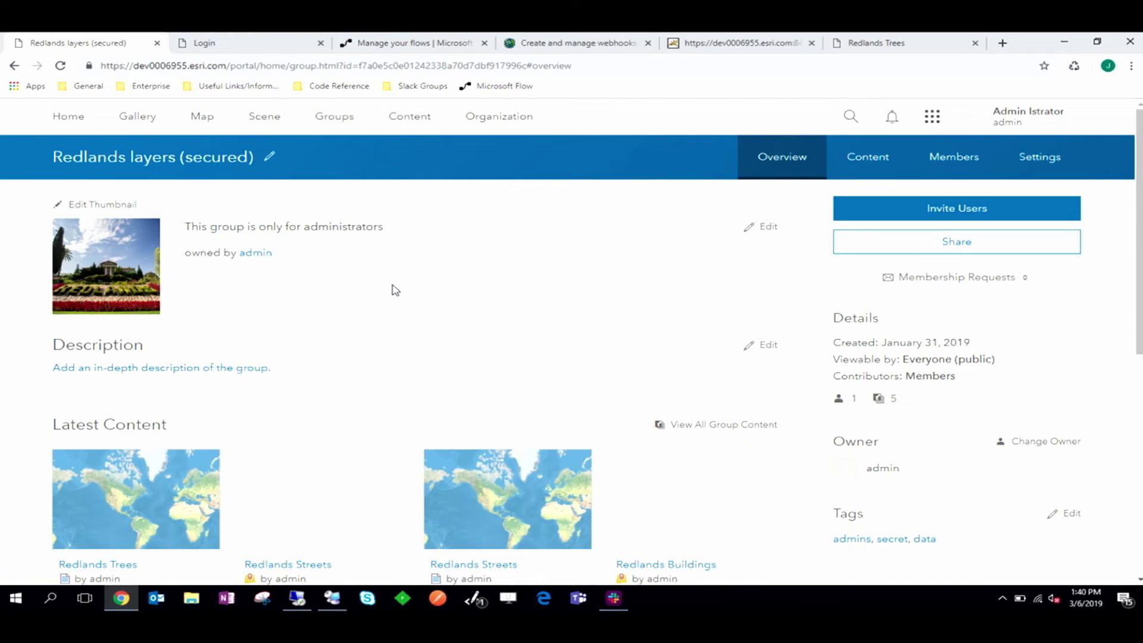
Step: Copy the Redlands group id from the page address into a text note
double_click(449, 66)
key(ctrl+c)
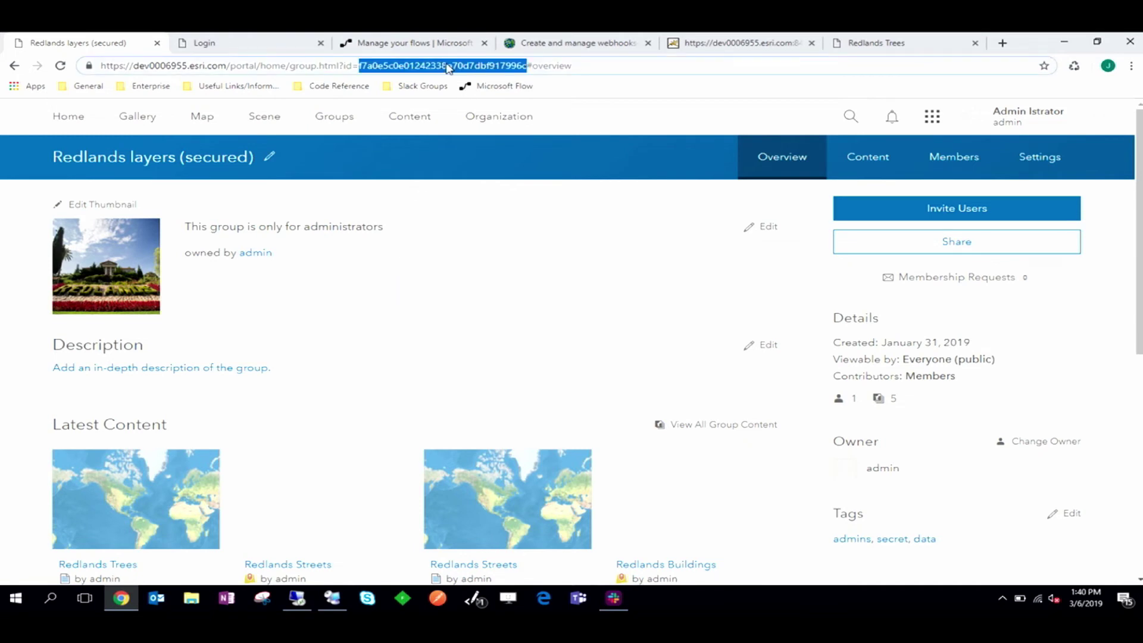
click(473, 598)
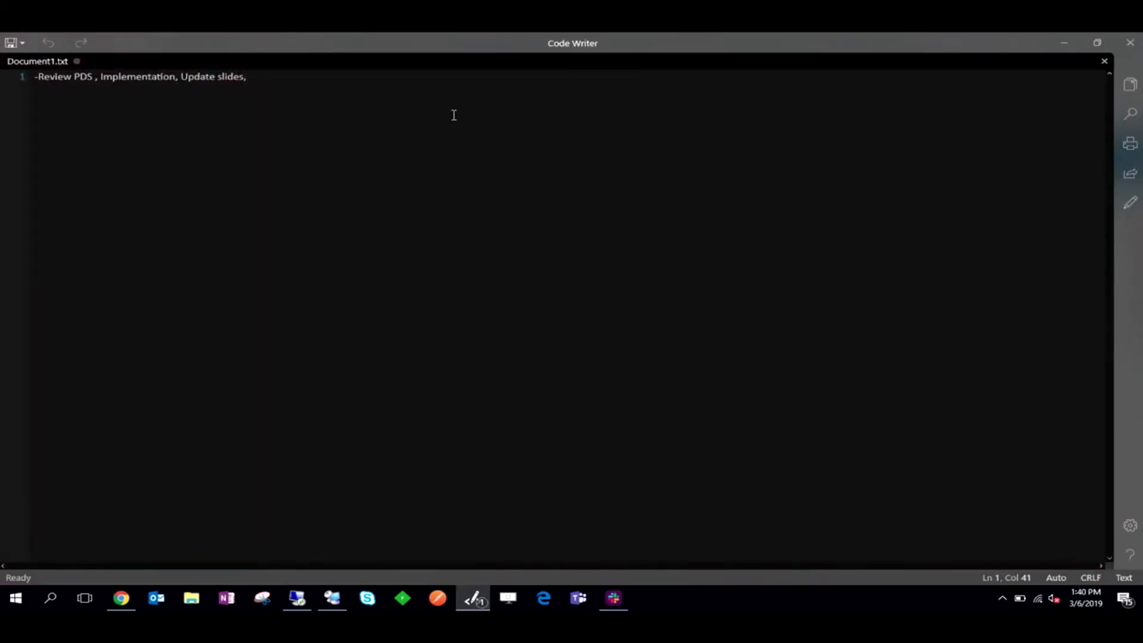
key(BackSpace)
key(BackSpace)
key(BackSpace)
key(BackSpace)
key(BackSpace)
key(BackSpace)
key(BackSpace)
key(BackSpace)
key(BackSpace)
key(BackSpace)
key(BackSpace)
key(BackSpace)
key(BackSpace)
key(BackSpace)
key(BackSpace)
key(BackSpace)
key(BackSpace)
key(BackSpace)
key(BackSpace)
key(BackSpace)
key(BackSpace)
key(BackSpace)
key(BackSpace)
key(BackSpace)
key(BackSpace)
key(BackSpace)
key(BackSpace)
key(BackSpace)
key(BackSpace)
key(BackSpace)
key(BackSpace)
key(BackSpace)
key(BackSpace)
key(ctrl+v)
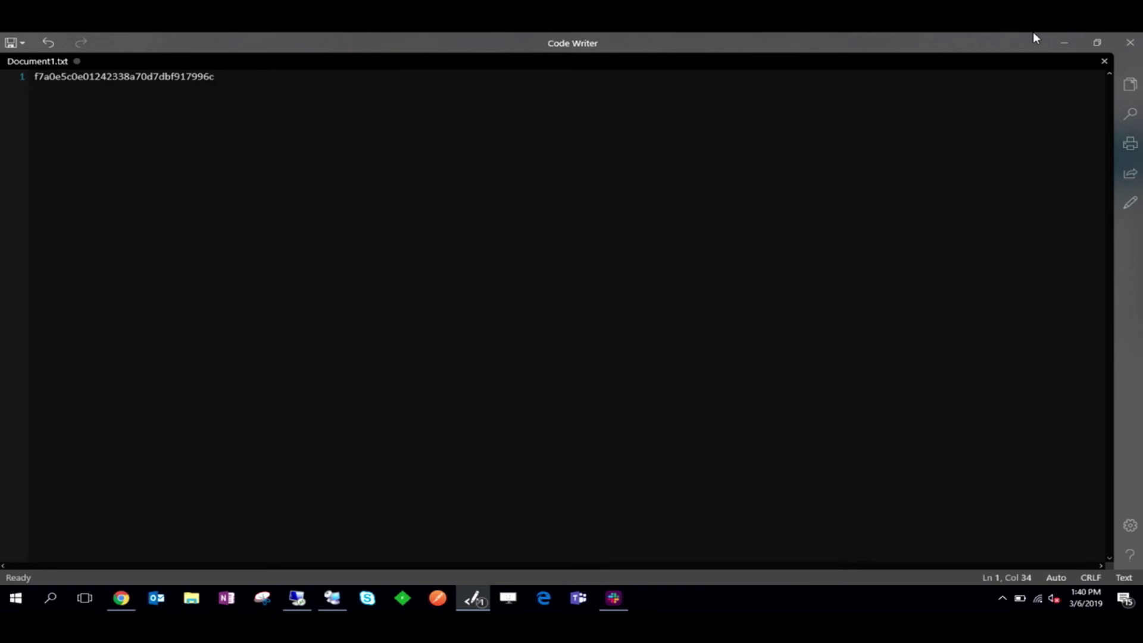
Step: Sign in to the Portal Directory and open the organization's Webhooks list
click(1064, 43)
click(298, 43)
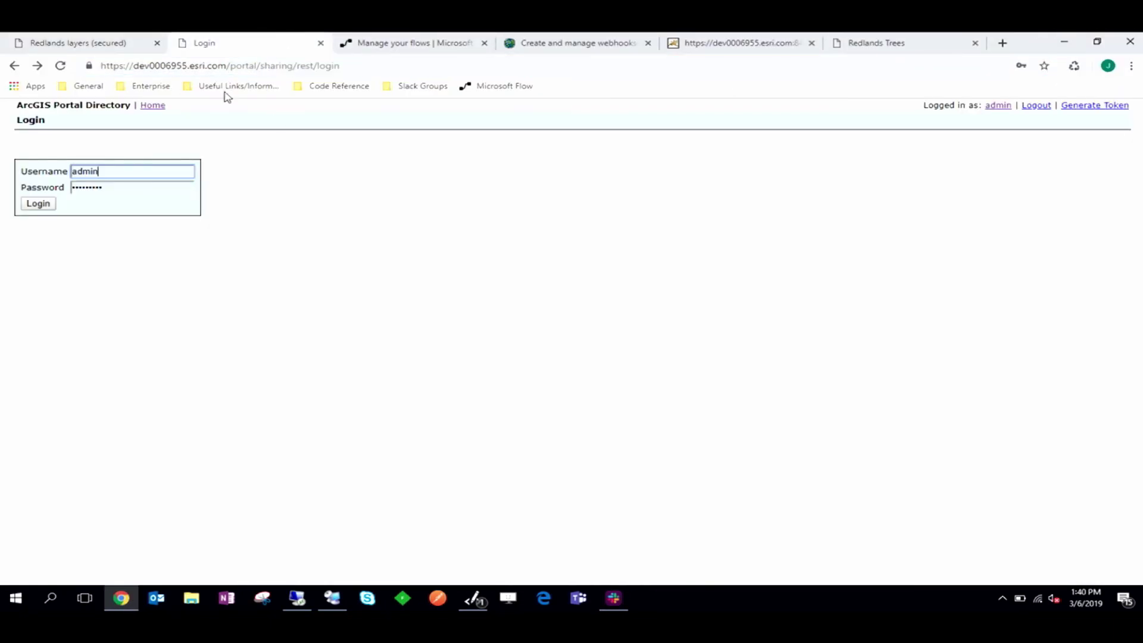
click(16, 206)
click(38, 204)
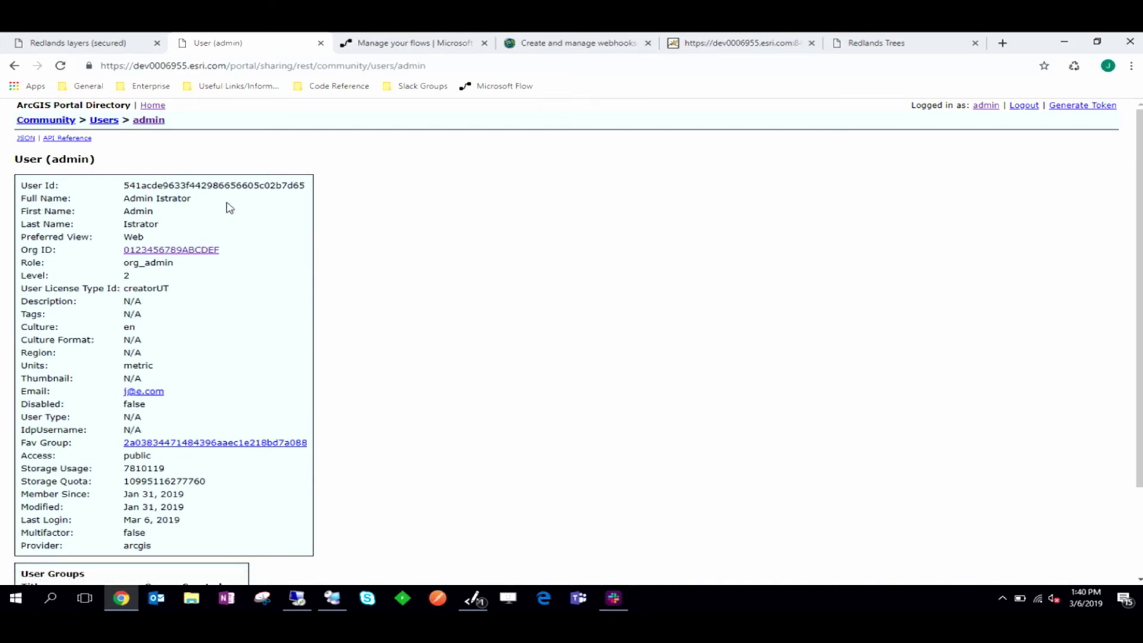
click(191, 253)
drag(1139, 146, 1138, 554)
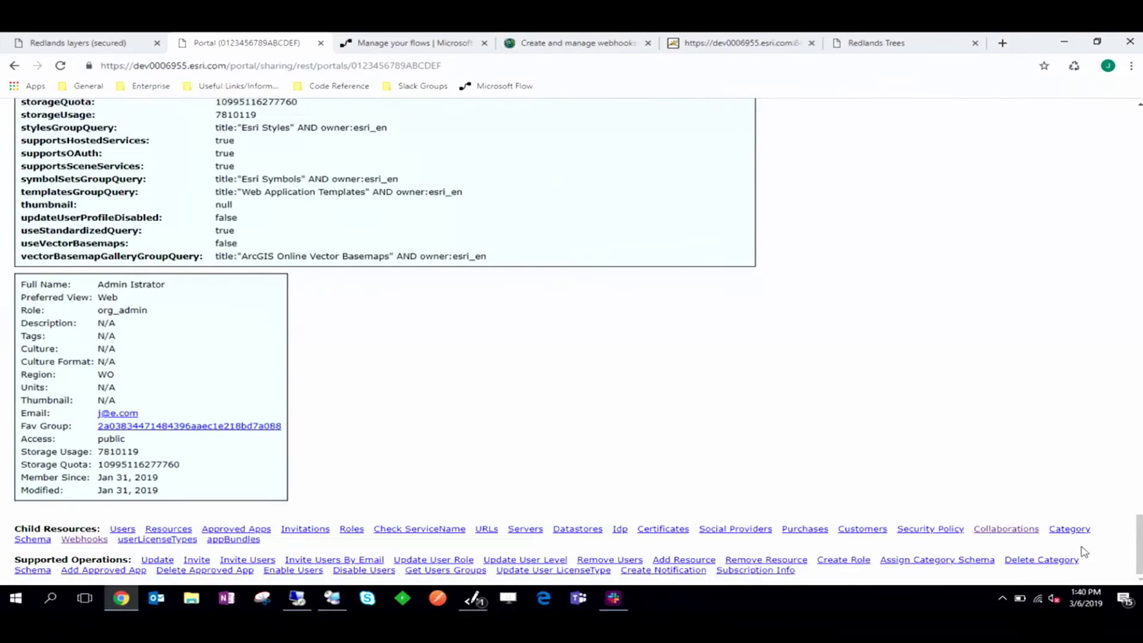
click(82, 542)
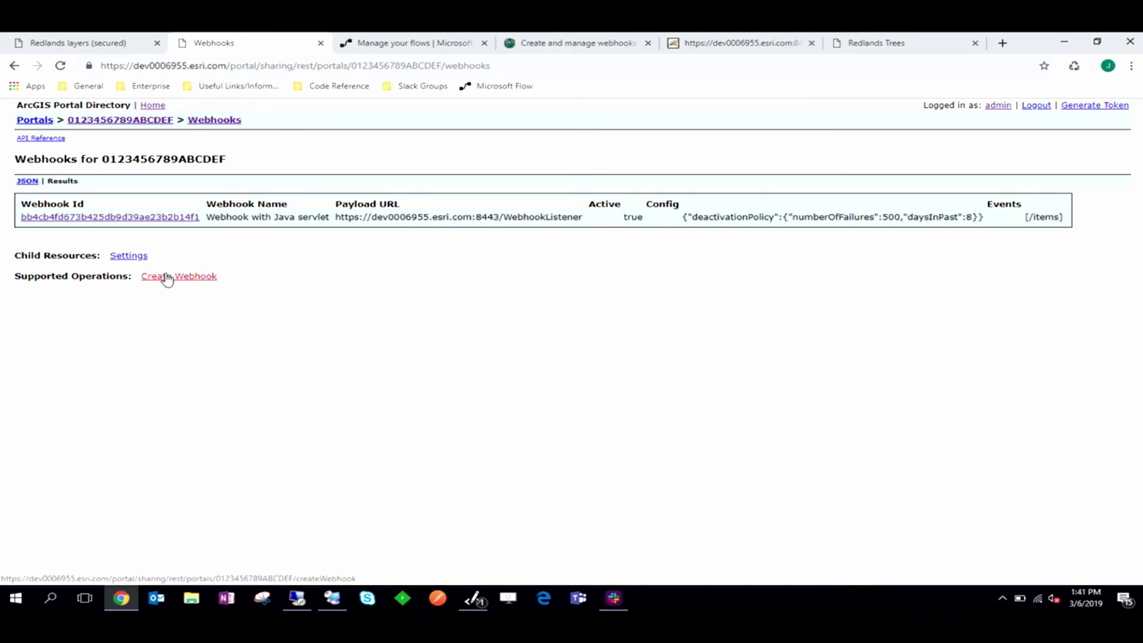
Step: Start a new webhook named 'Dev Summit Workflow'
click(167, 277)
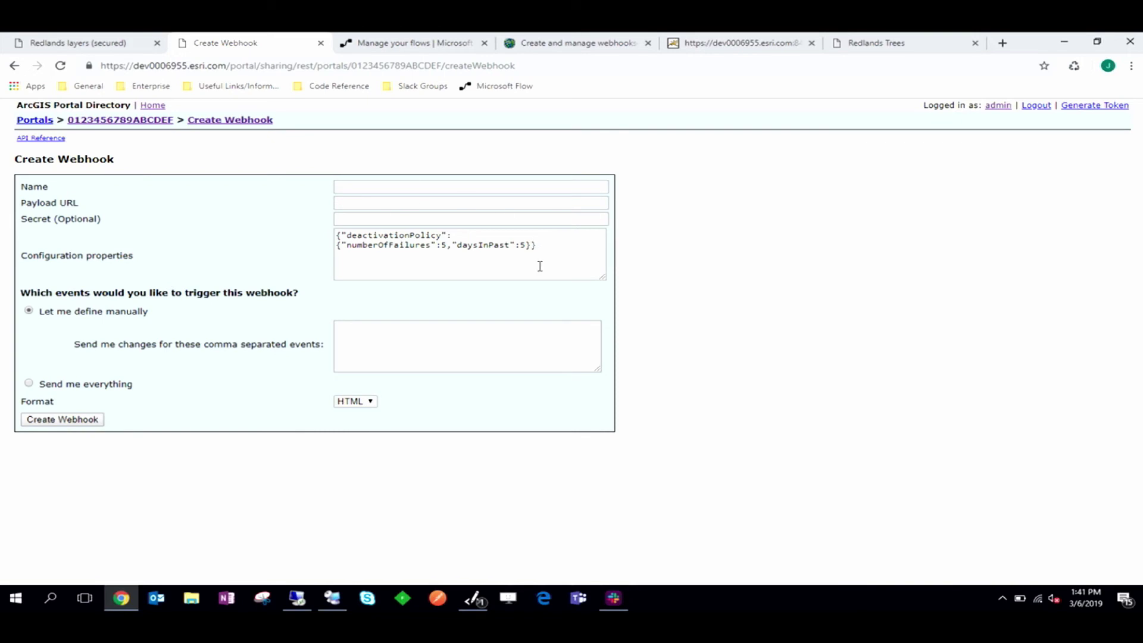
click(528, 186)
text(Dev Sy)
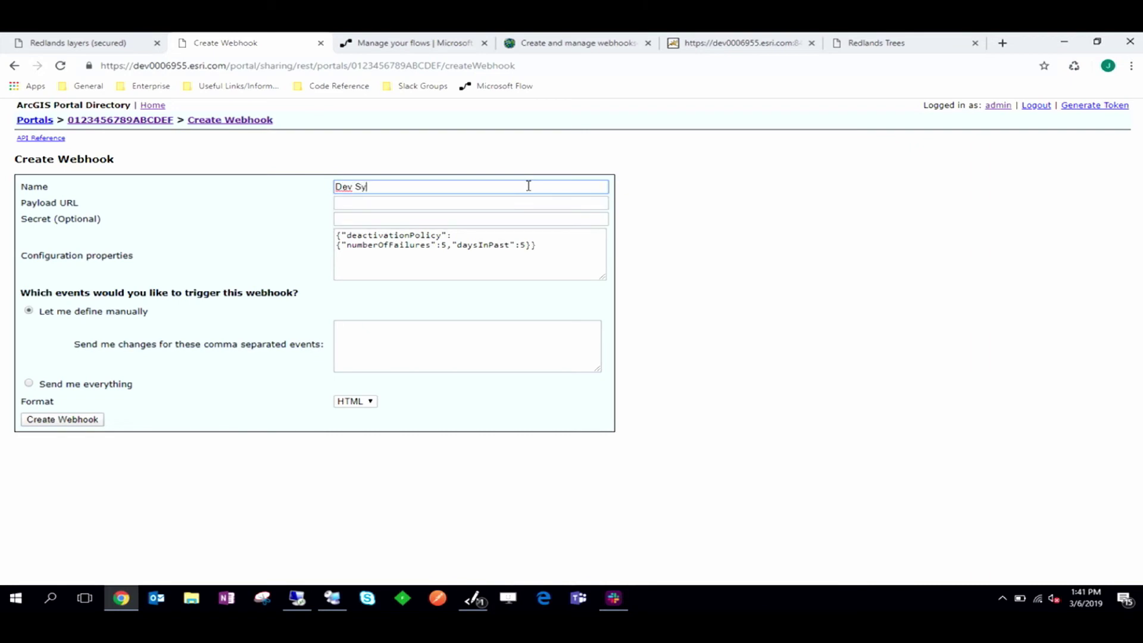
key(BackSpace)
text(ummit Workflow)
Step: Paste the Redlands group id into the webhook's events box, then go to Microsoft Flow
click(451, 346)
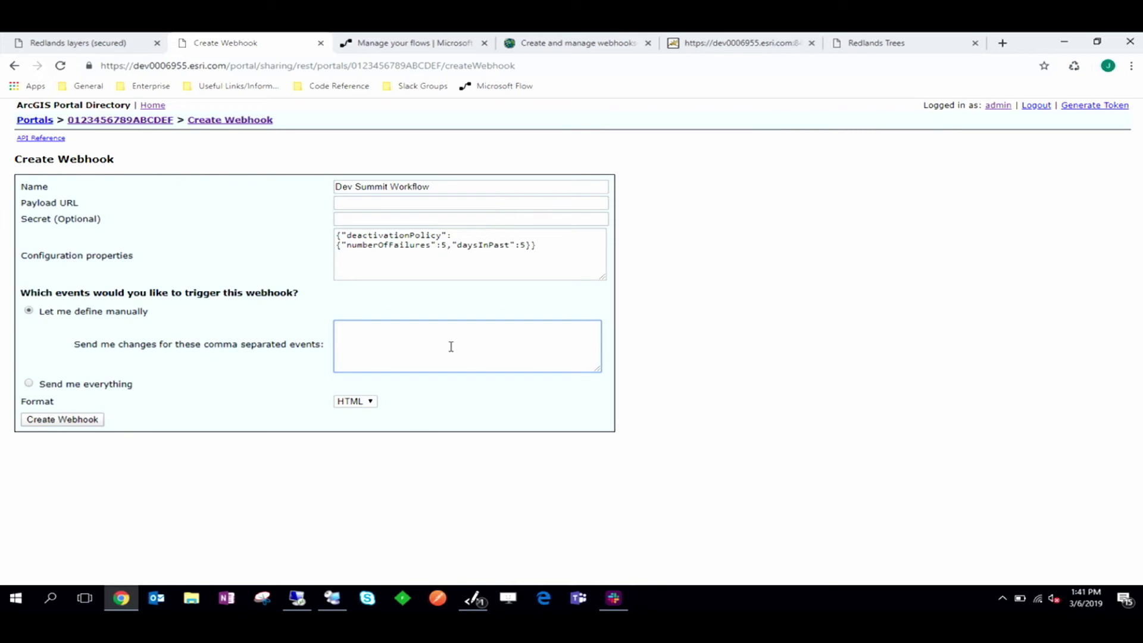
key(ctrl+v)
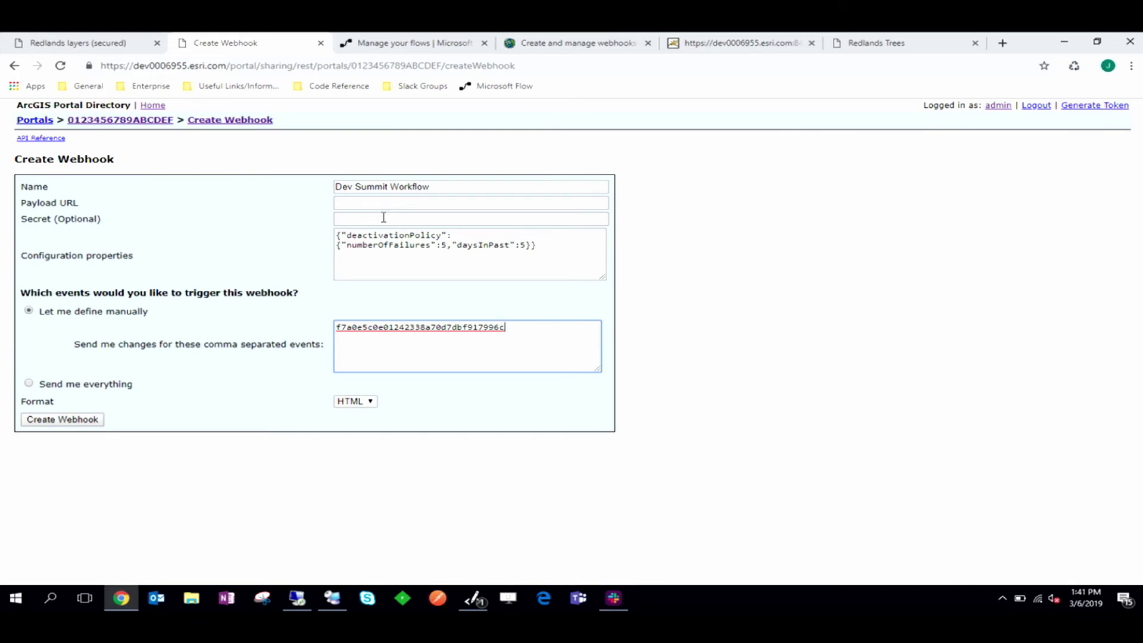
drag(532, 244, 209, 212)
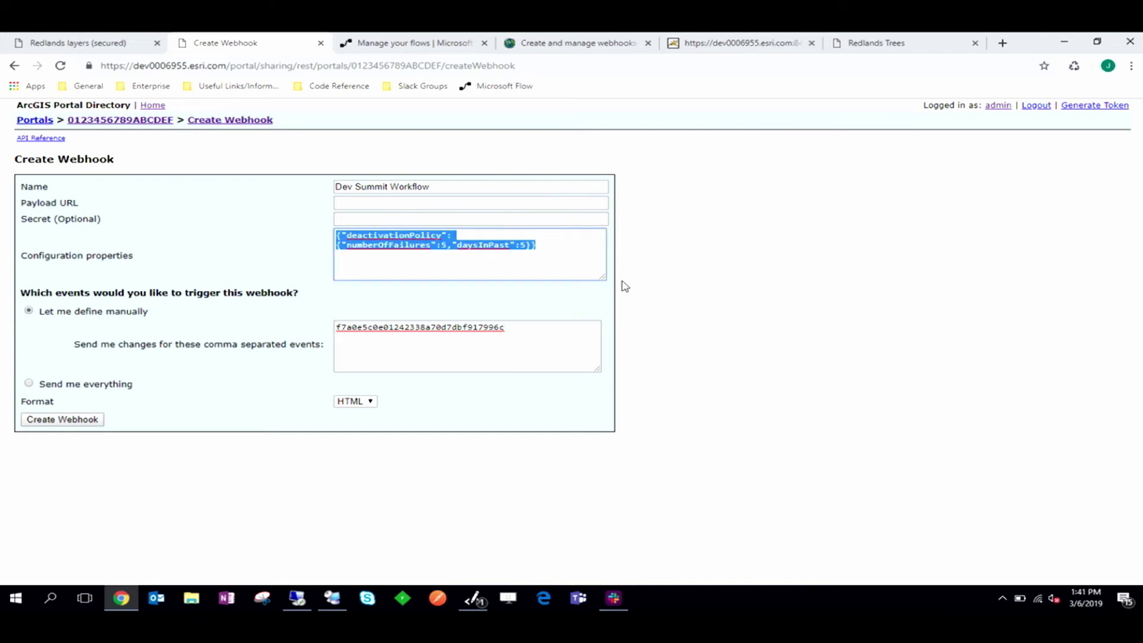
click(598, 242)
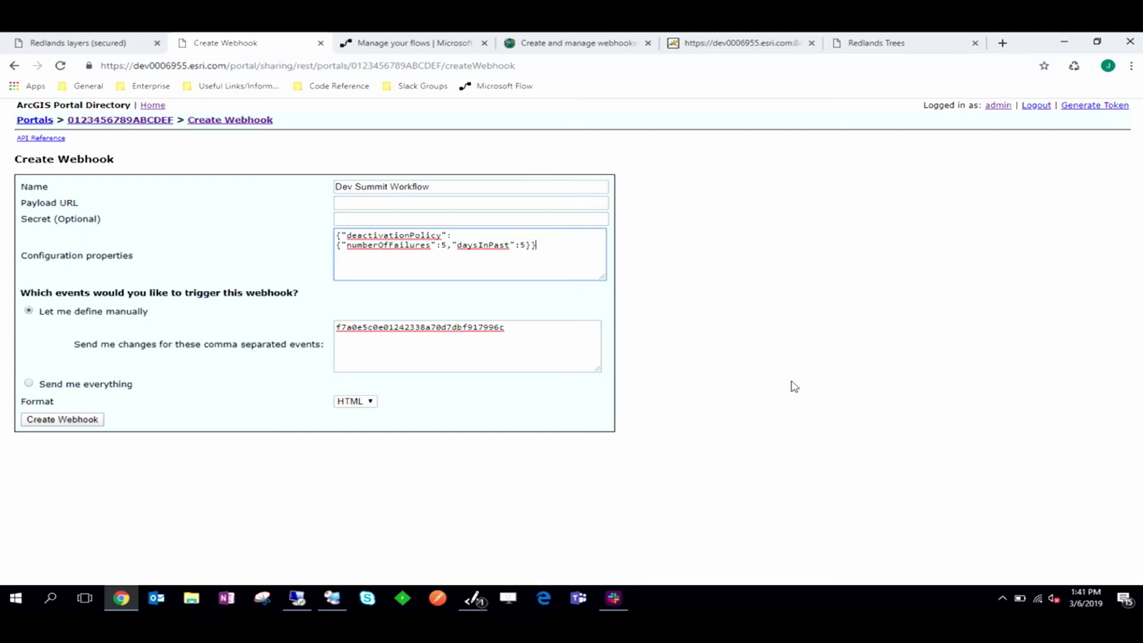
click(420, 37)
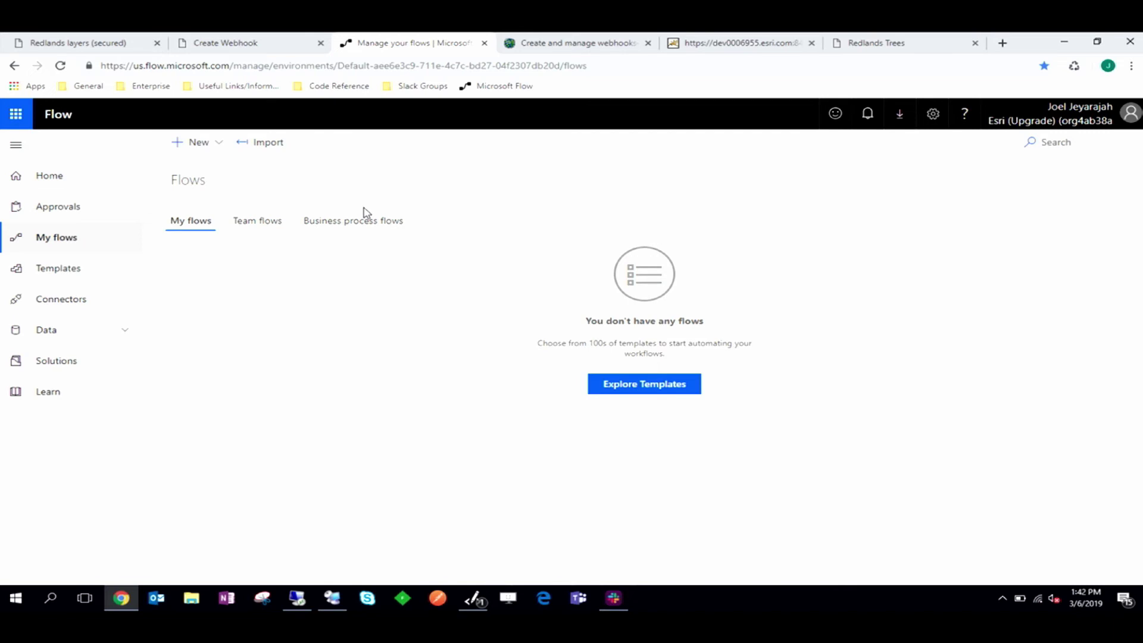
Step: Create a blank flow with the 'When a HTTP request is received' trigger, found by searching 'http'
click(213, 148)
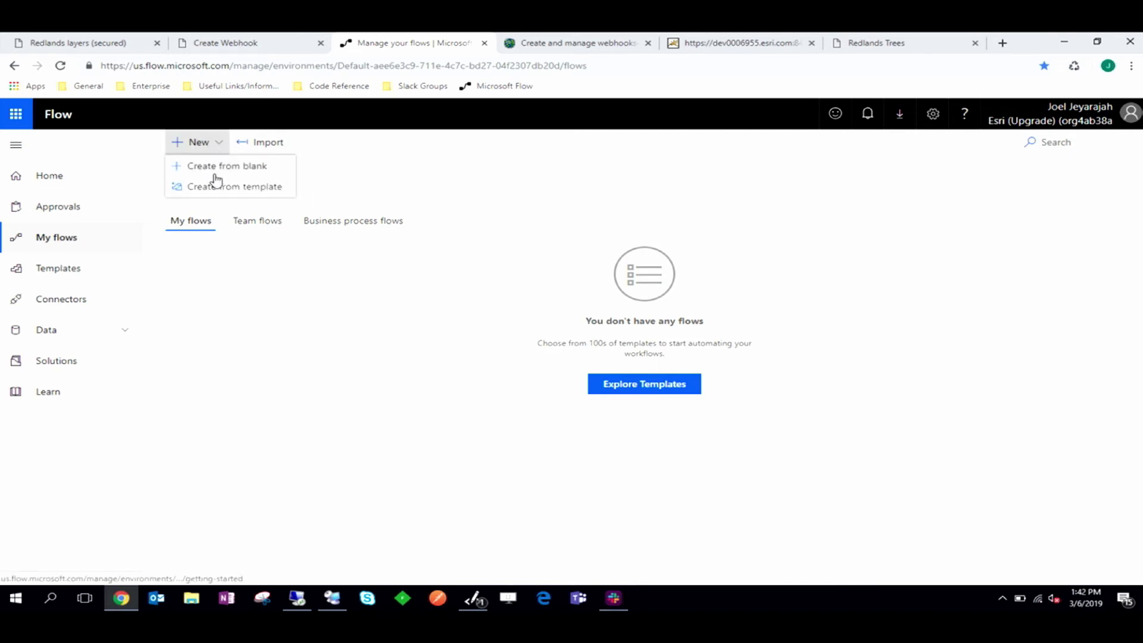
click(217, 181)
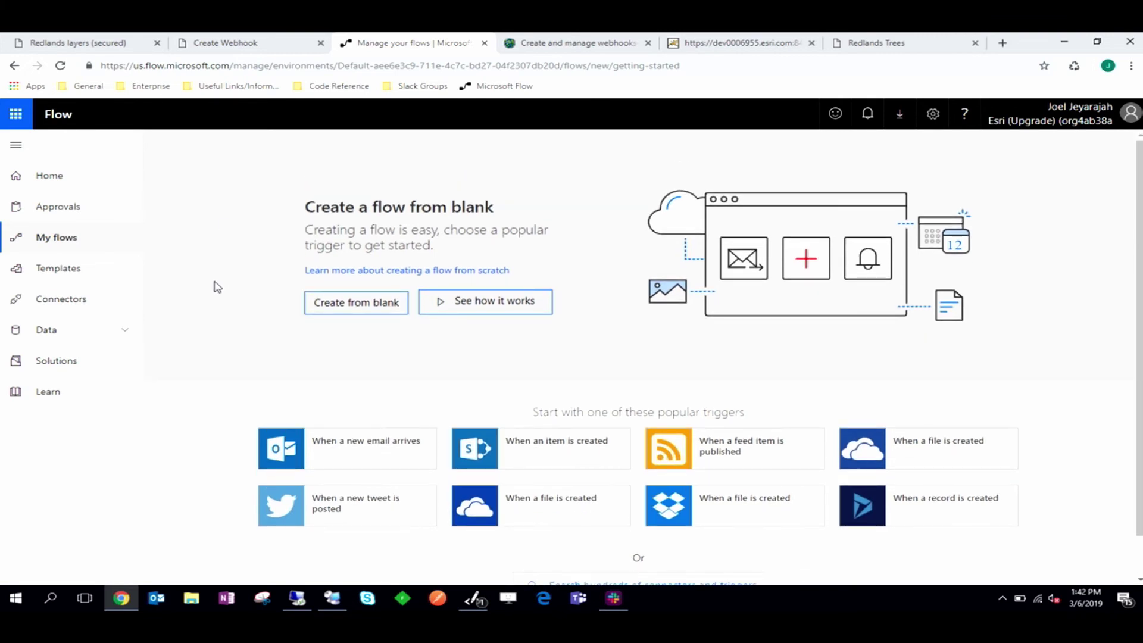
click(341, 305)
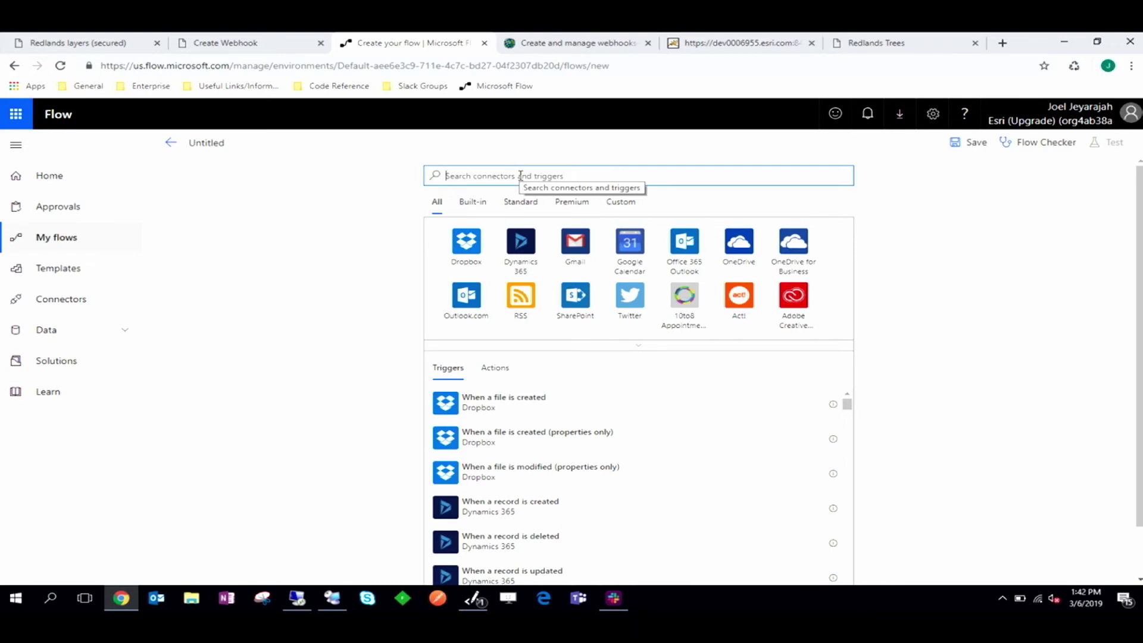
text(https)
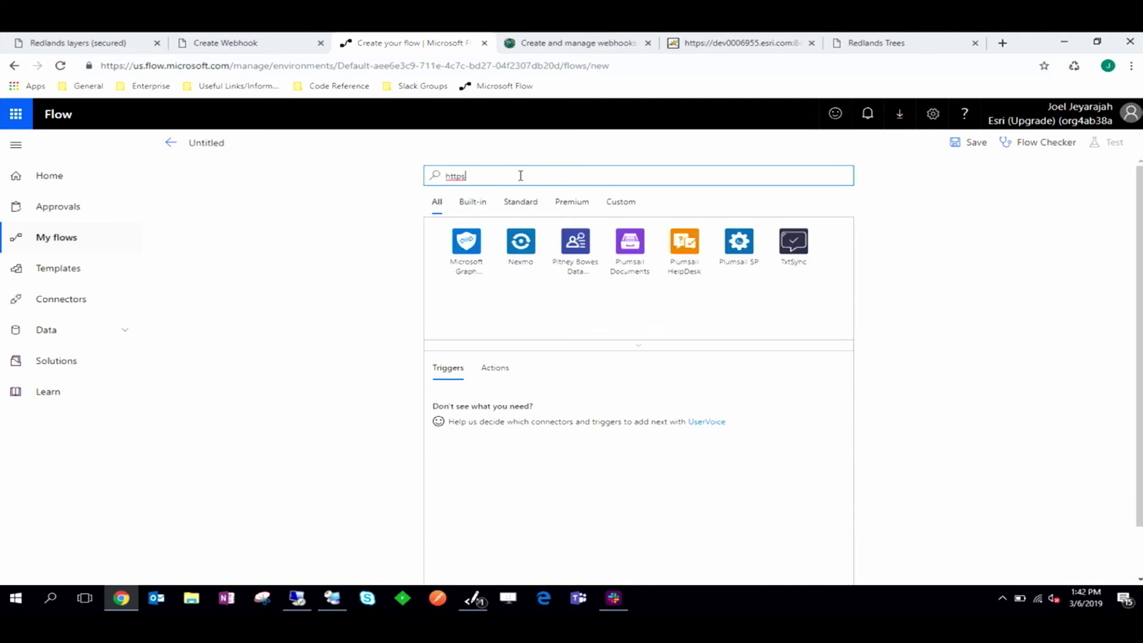
key(BackSpace)
key(BackSpace)
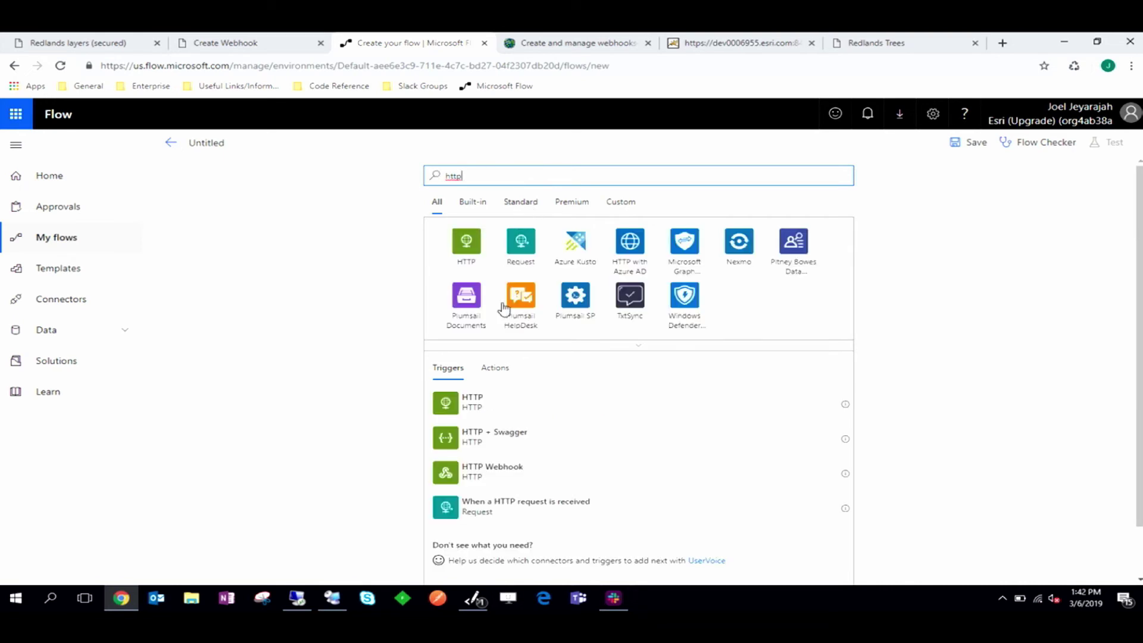
click(510, 518)
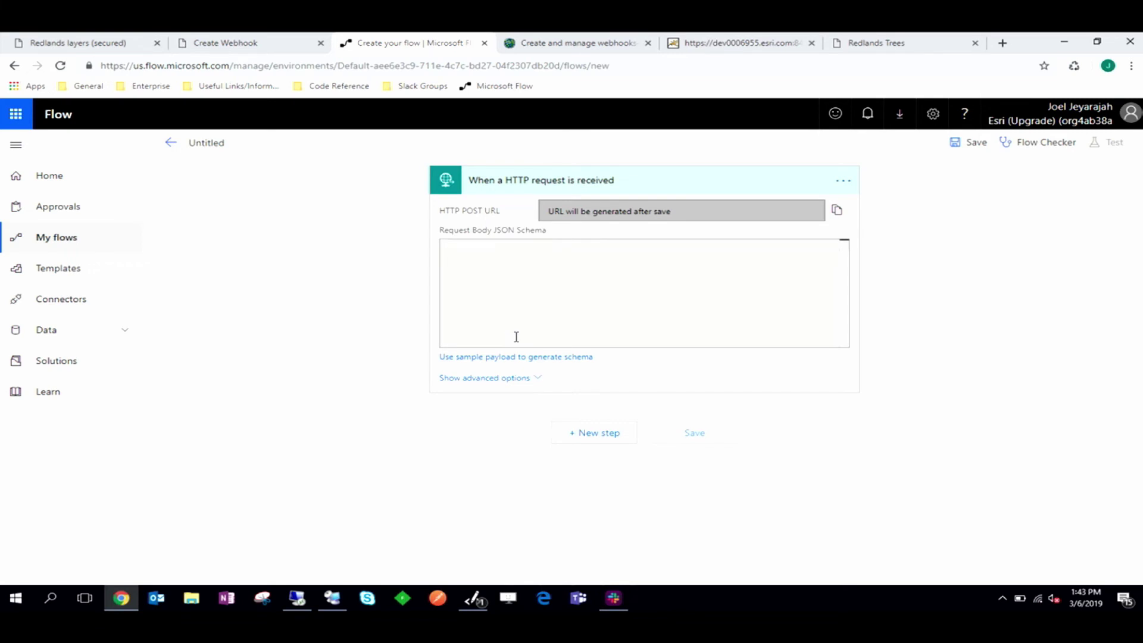
Step: Look up the sample webhook payload in the ArcGIS webhooks documentation, then return to the flow editor
click(521, 52)
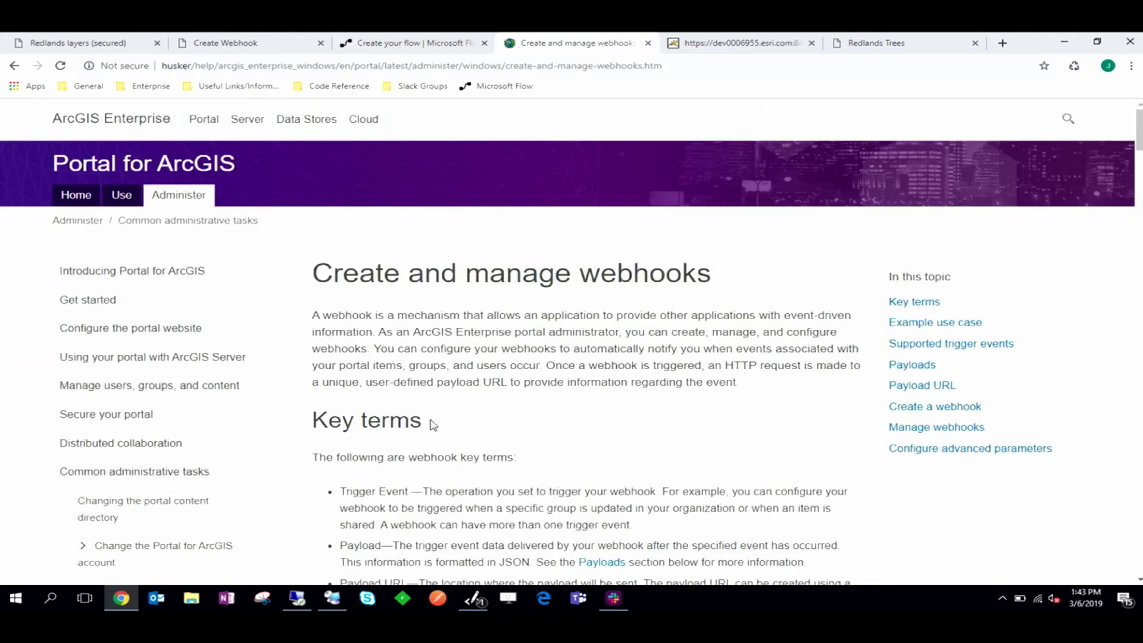
scroll(432, 424, down, 20)
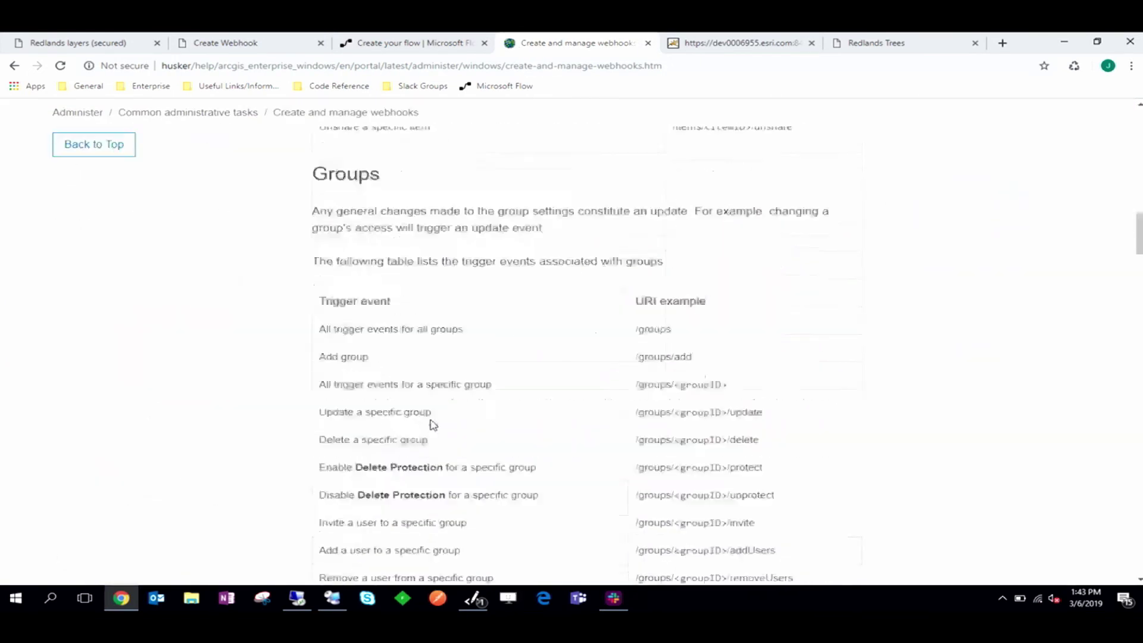
scroll(432, 420, down, 20)
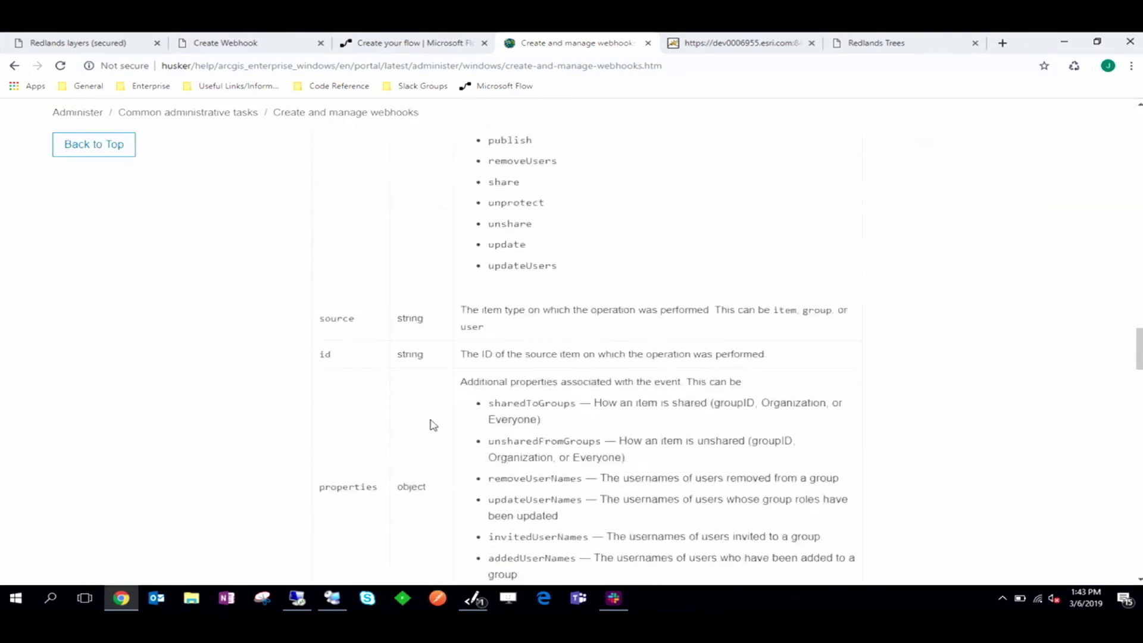
scroll(432, 420, down, 4)
scroll(417, 429, up, 4)
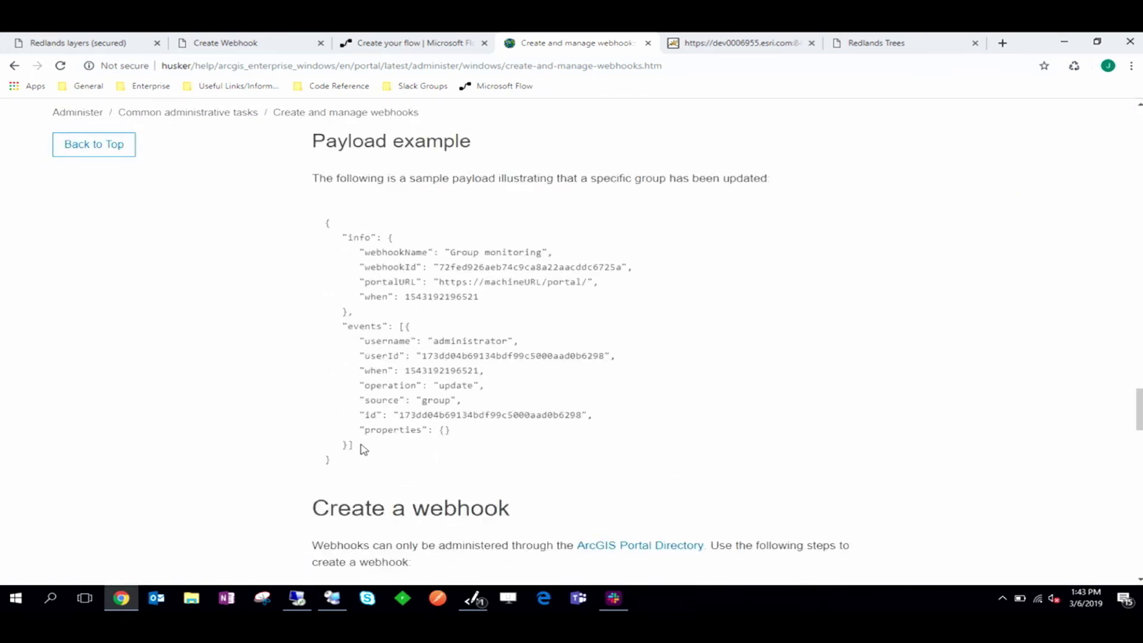
drag(361, 455, 300, 228)
click(378, 37)
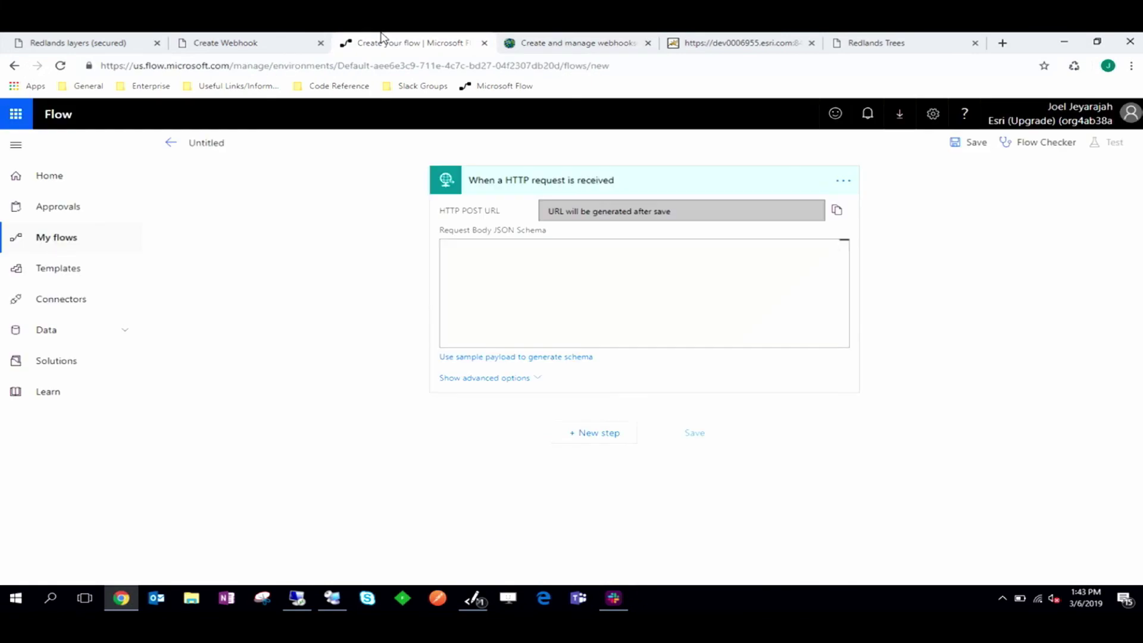
Step: Paste the sample webhook JSON into the trigger's sample-payload schema generator
click(493, 361)
click(459, 290)
key(ctrl+v)
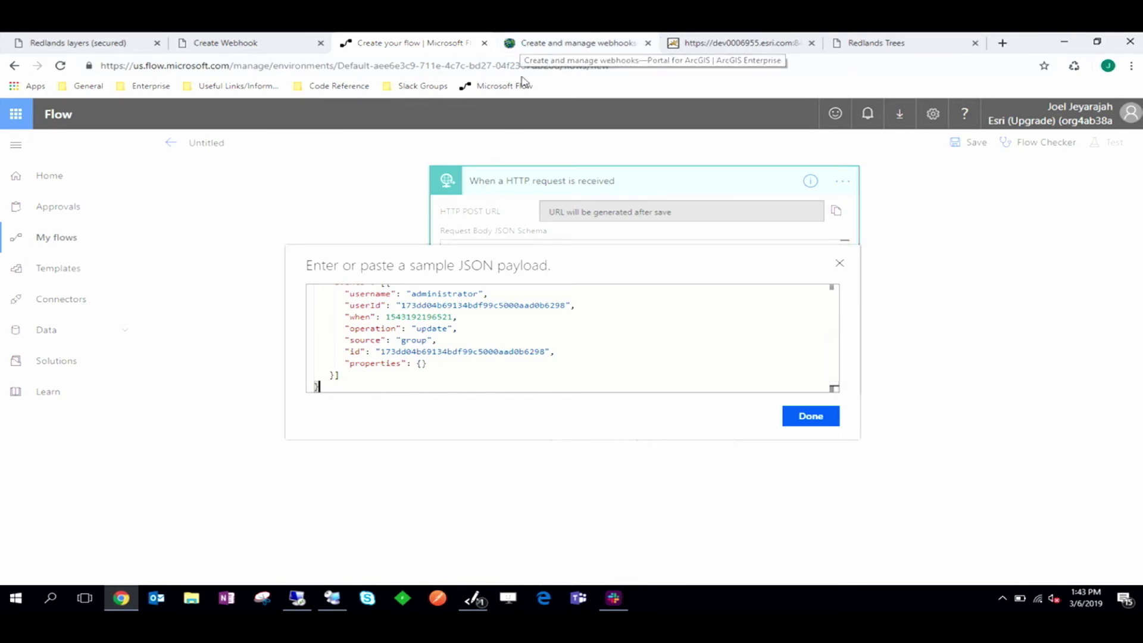
Step: Add "addedUserNames": "username" under properties in the payload and generate the schema
click(520, 50)
scroll(526, 302, up, 2)
scroll(524, 301, up, 8)
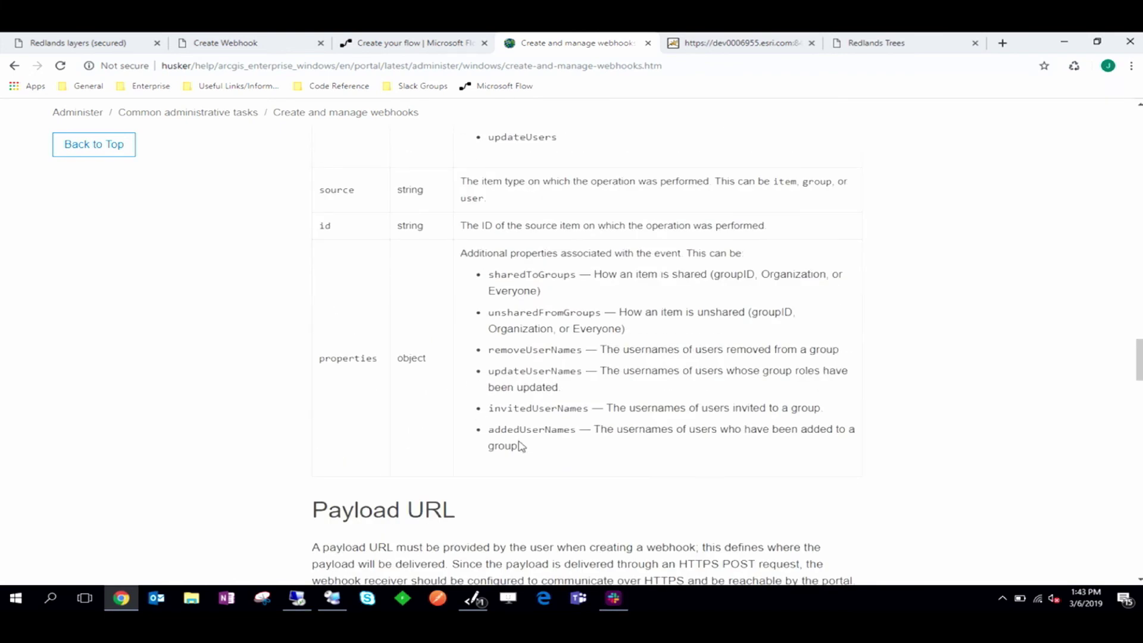
scroll(334, 369, up, 2)
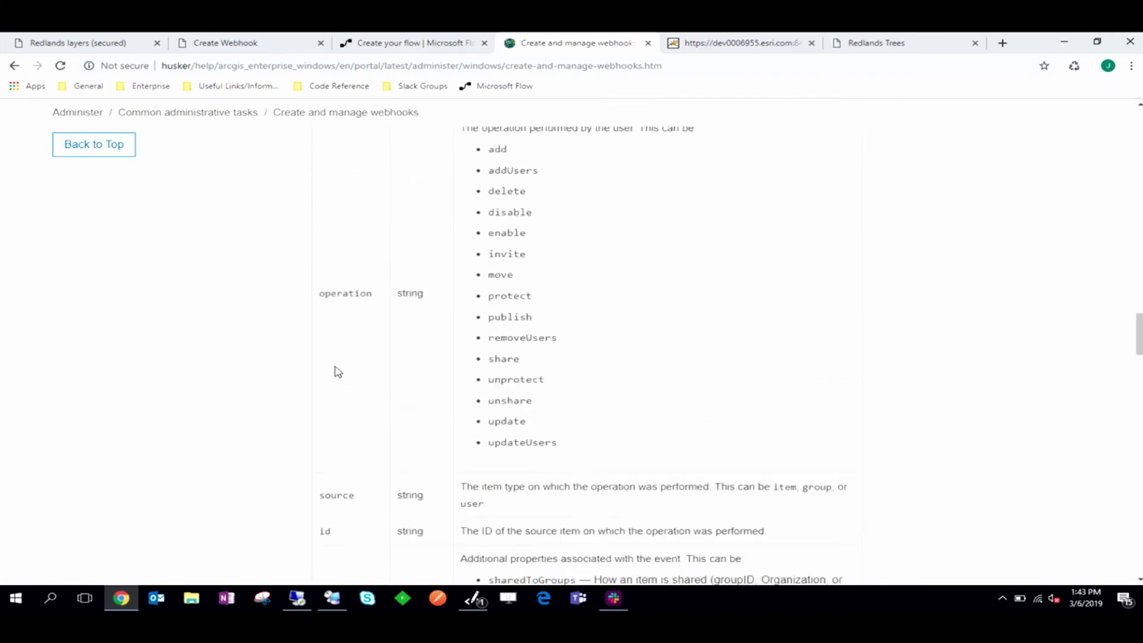
scroll(338, 372, down, 2)
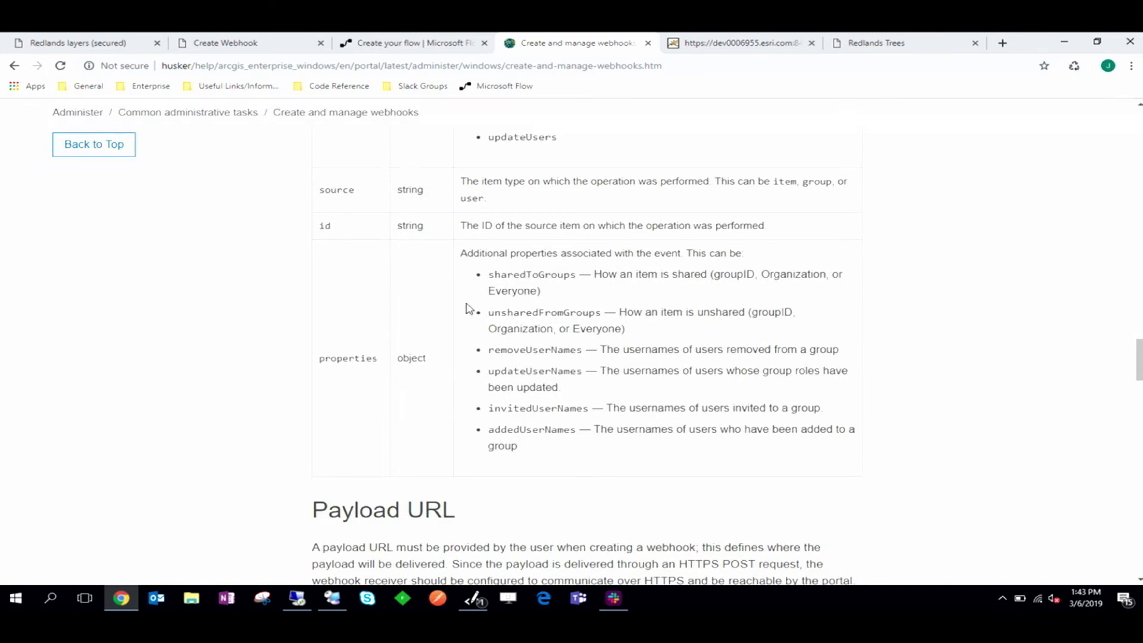
double_click(529, 430)
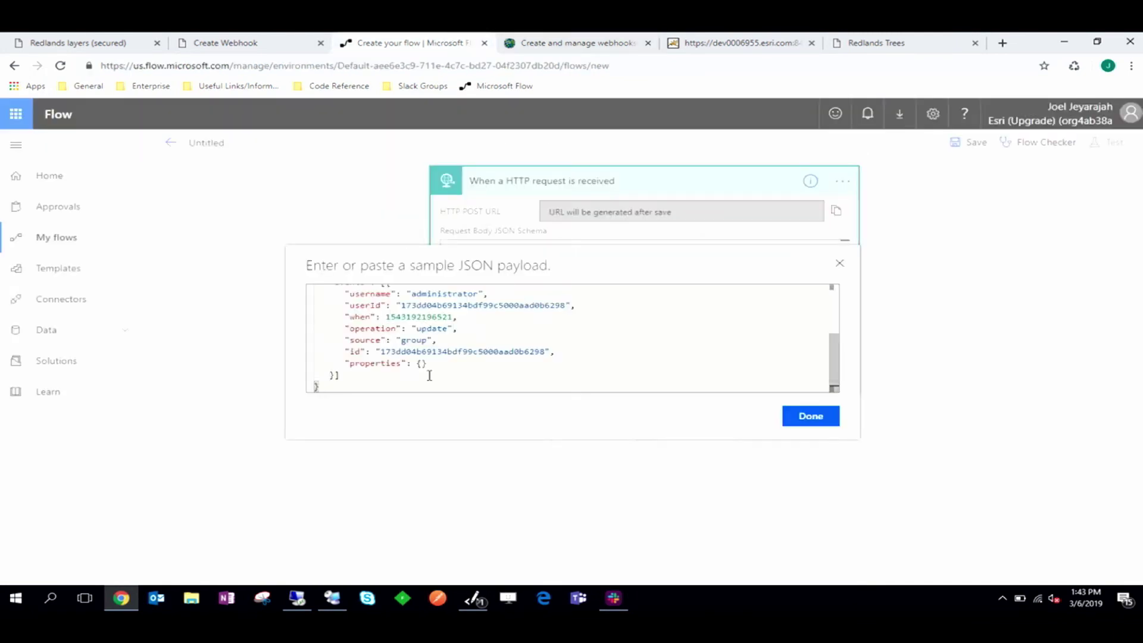
key(Return)
text("addedUserNames)
key(ctrl+End)
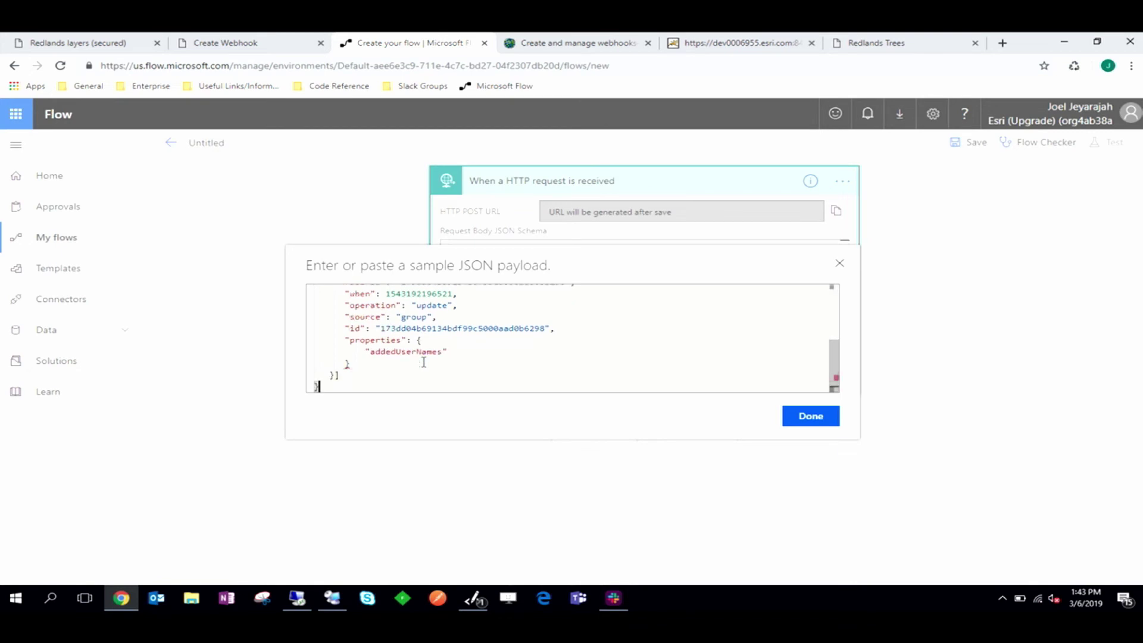
click(467, 352)
text("username)
click(819, 419)
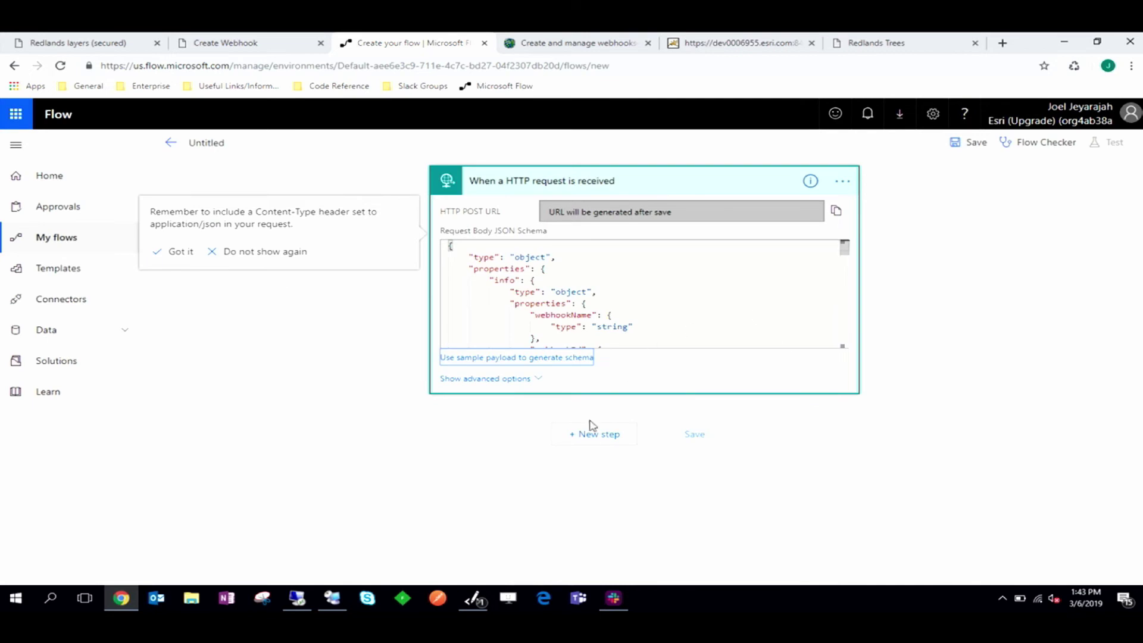
Step: Add a Condition step testing whether addedUserNames contains 'admin'
click(587, 438)
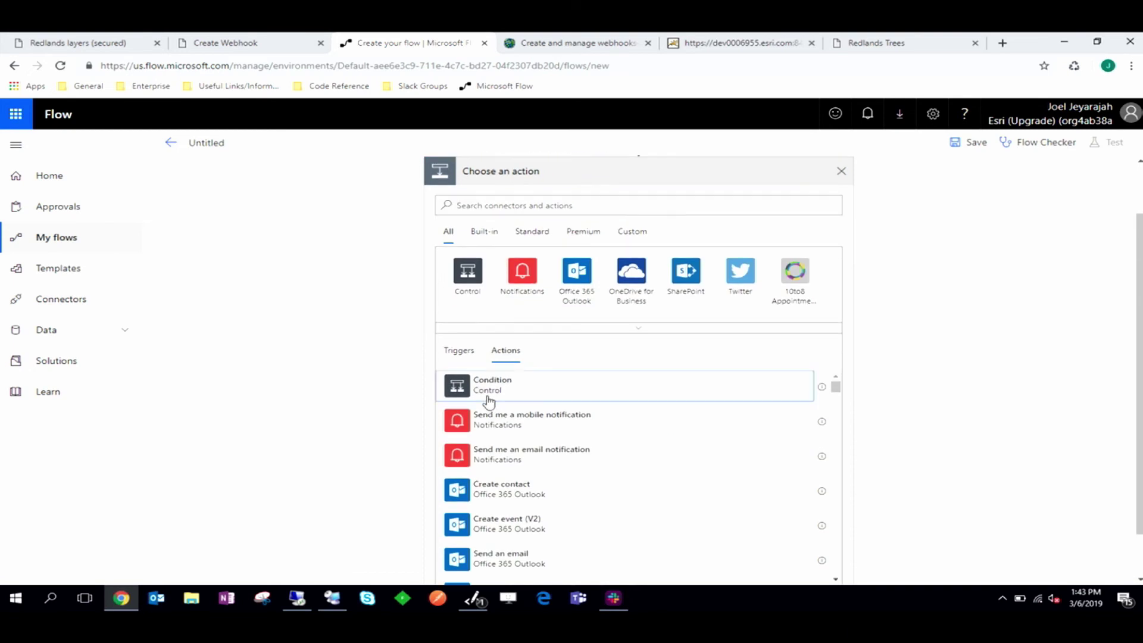
click(488, 400)
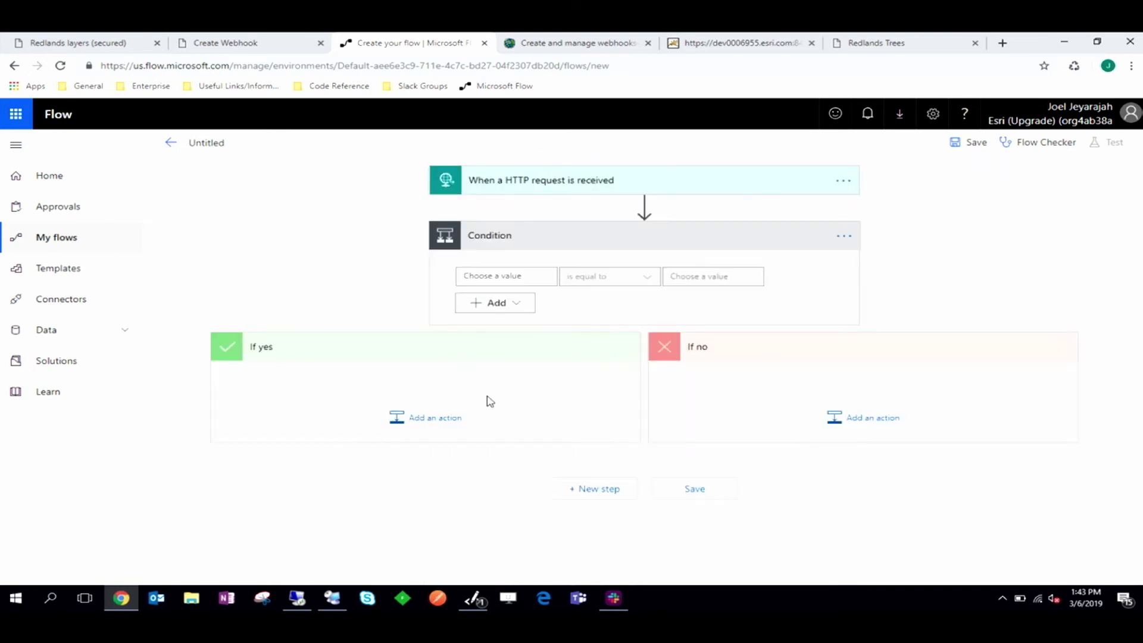
click(513, 276)
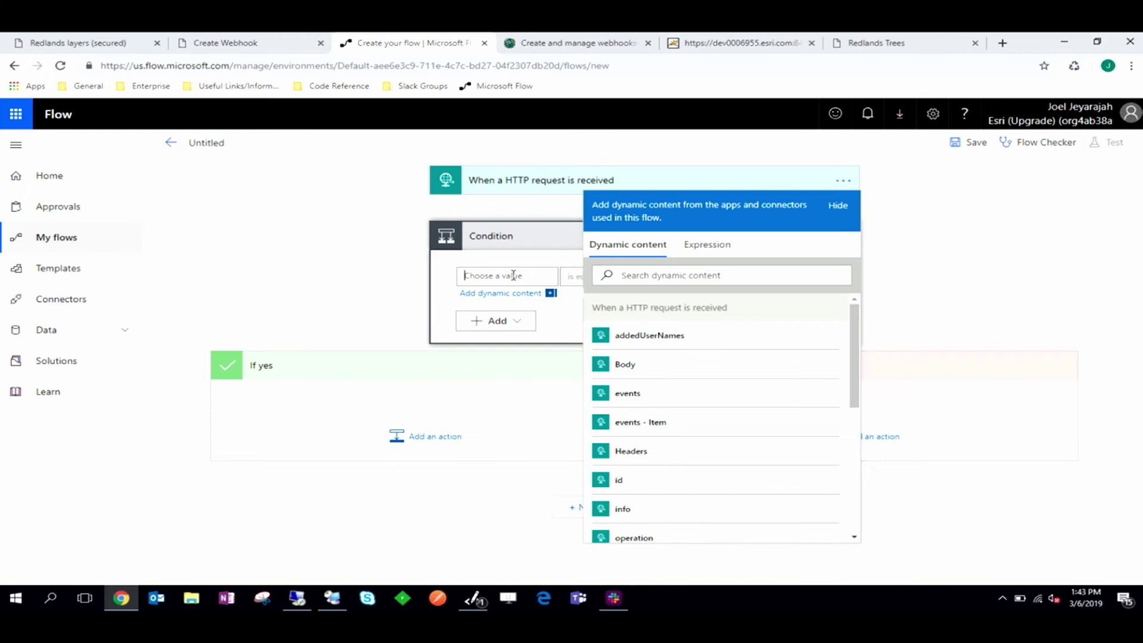
click(664, 341)
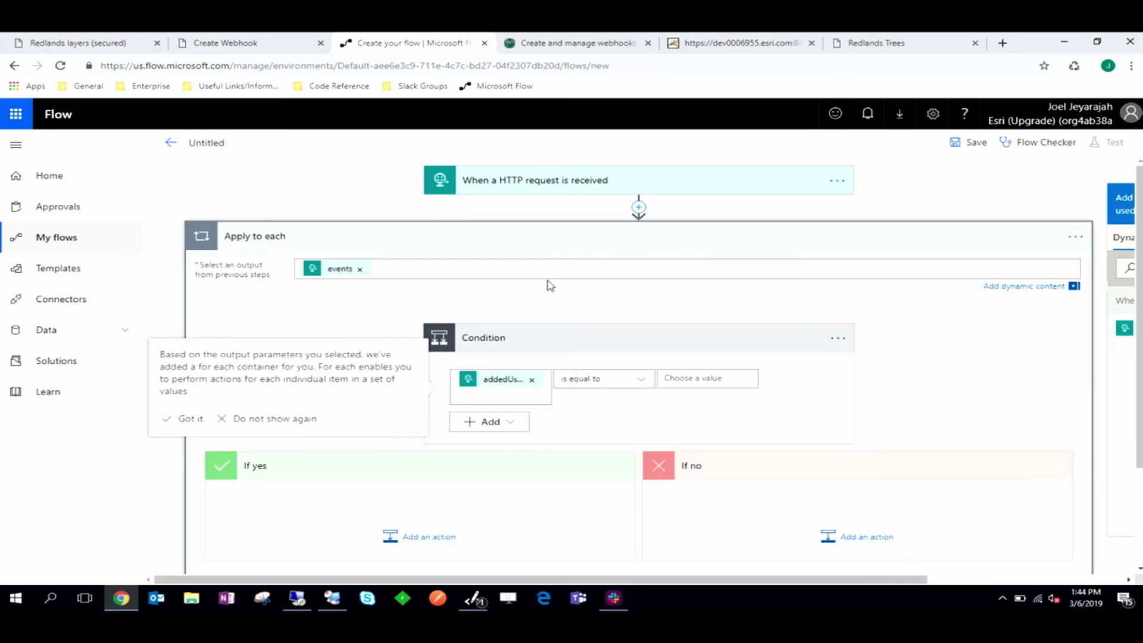
click(606, 384)
click(623, 153)
click(685, 362)
text(admin)
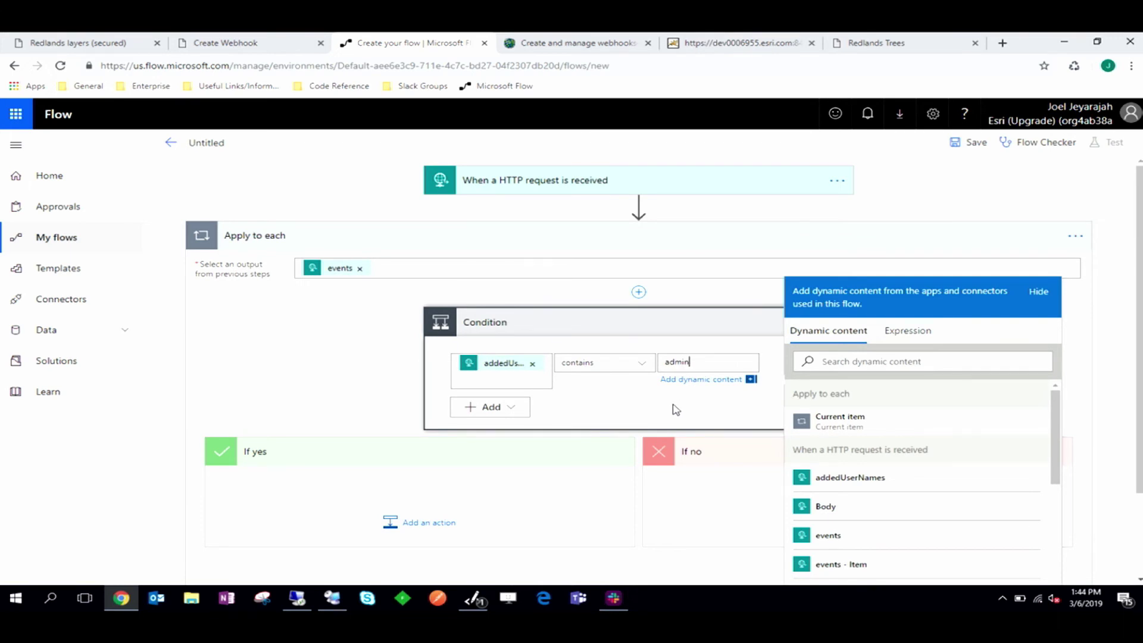
click(660, 409)
scroll(659, 410, down, 1)
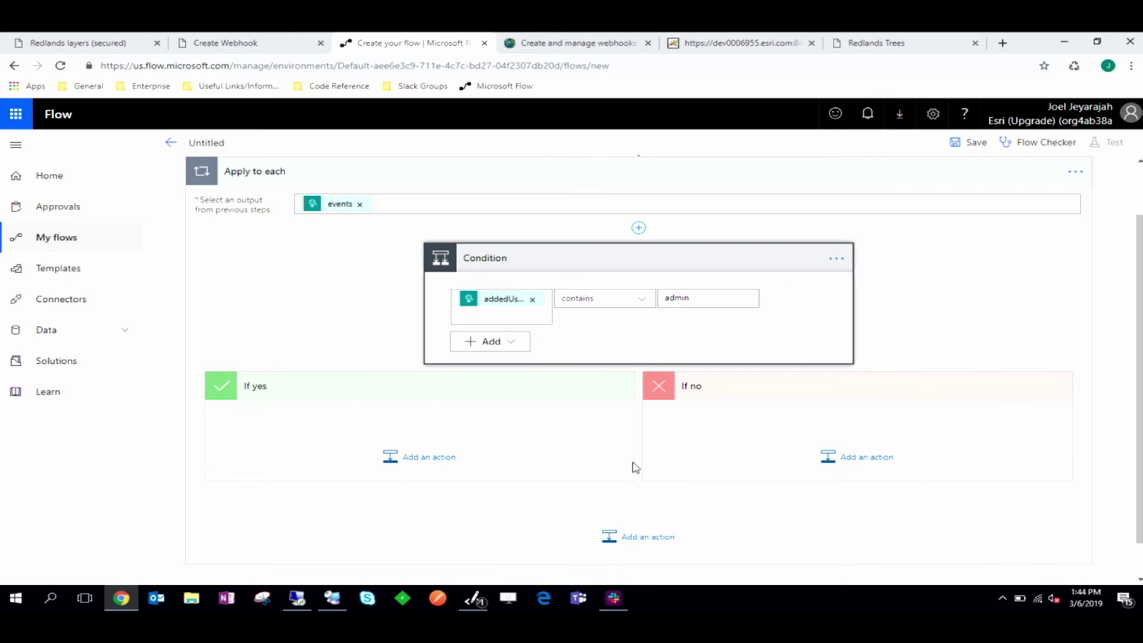
Step: Add a Slack post message action to the If no branch targeting the managers channel
click(845, 458)
scroll(848, 461, down, 2)
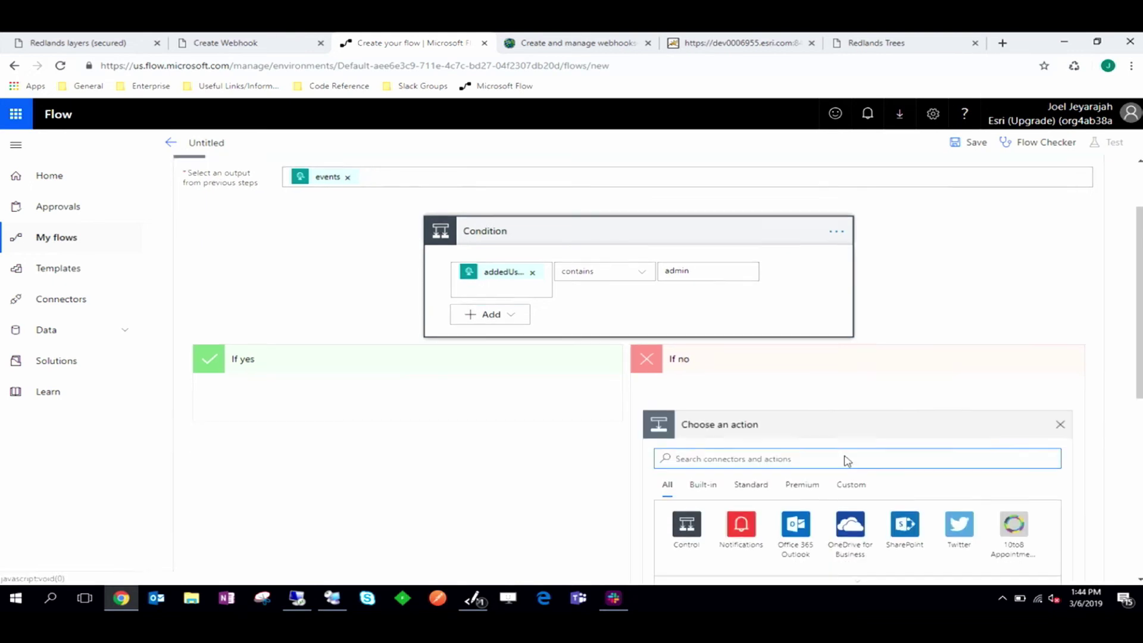
text(slack)
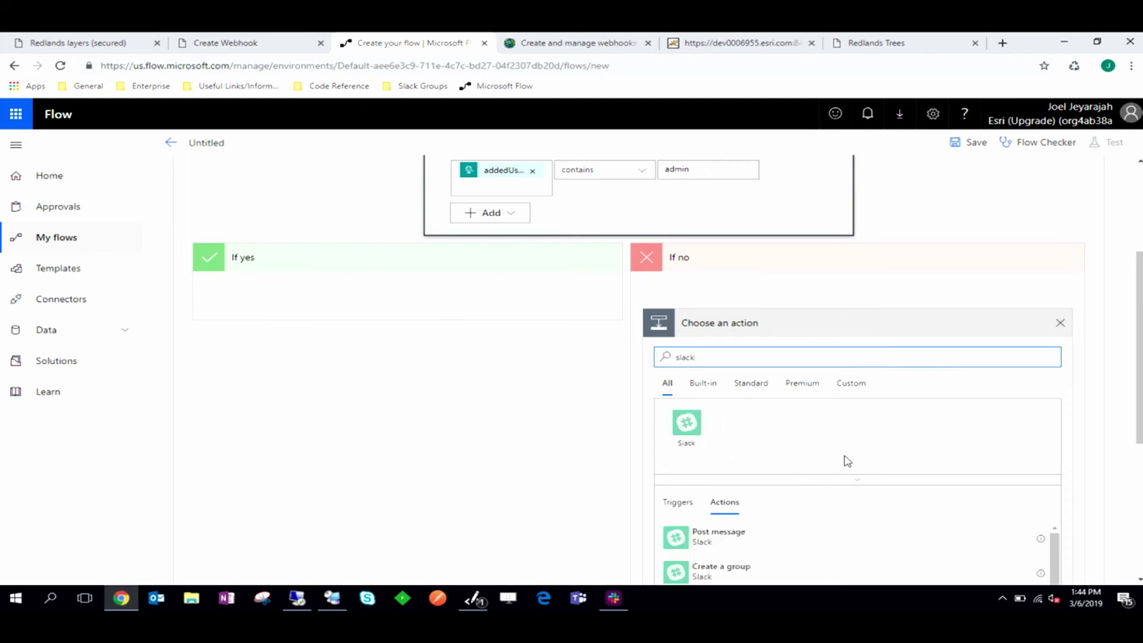
scroll(847, 461, down, 1)
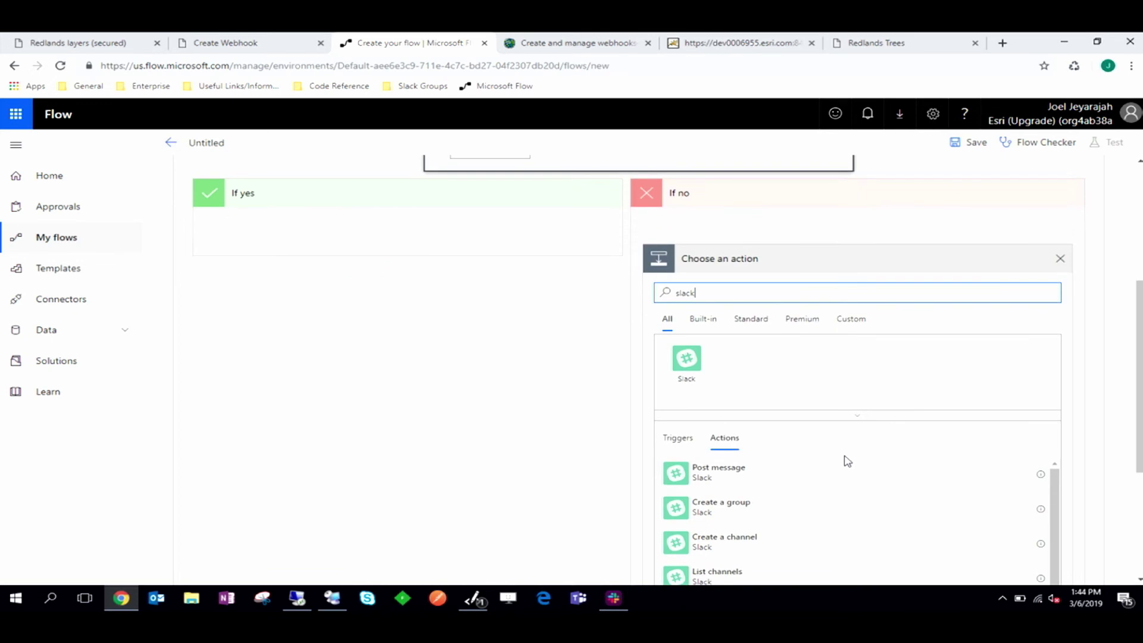
click(745, 476)
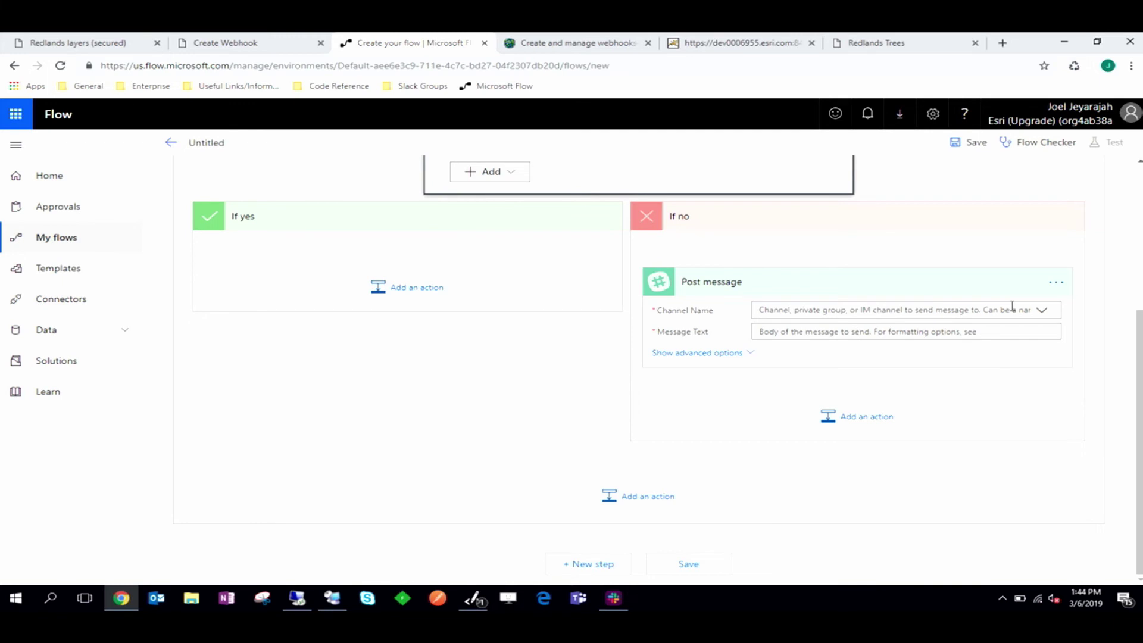
click(1039, 318)
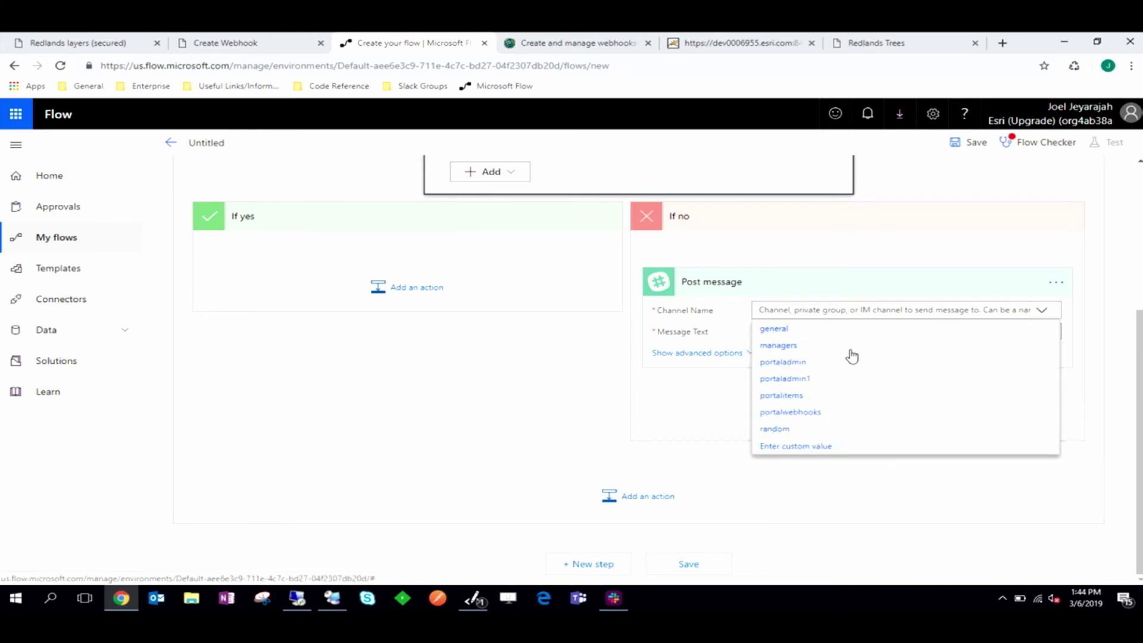
click(850, 351)
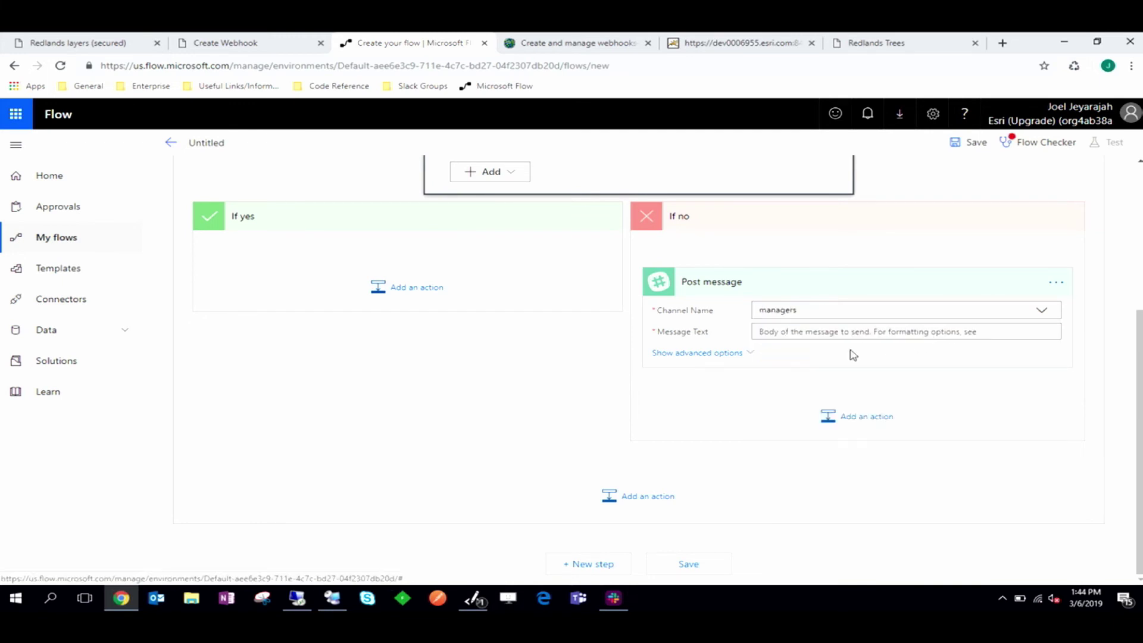
Step: Write the alert: 'Hey manager, the following user [addedUserNames] was added to this group [group id] but is not authorized…'
click(834, 333)
text(Hey manager)
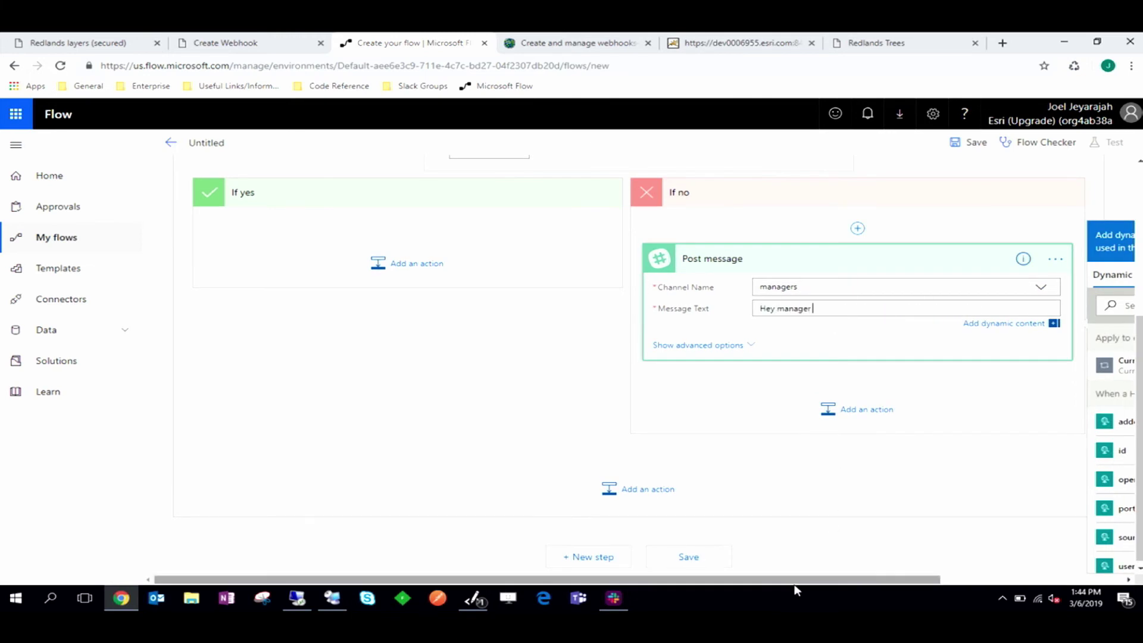
drag(795, 578, 989, 579)
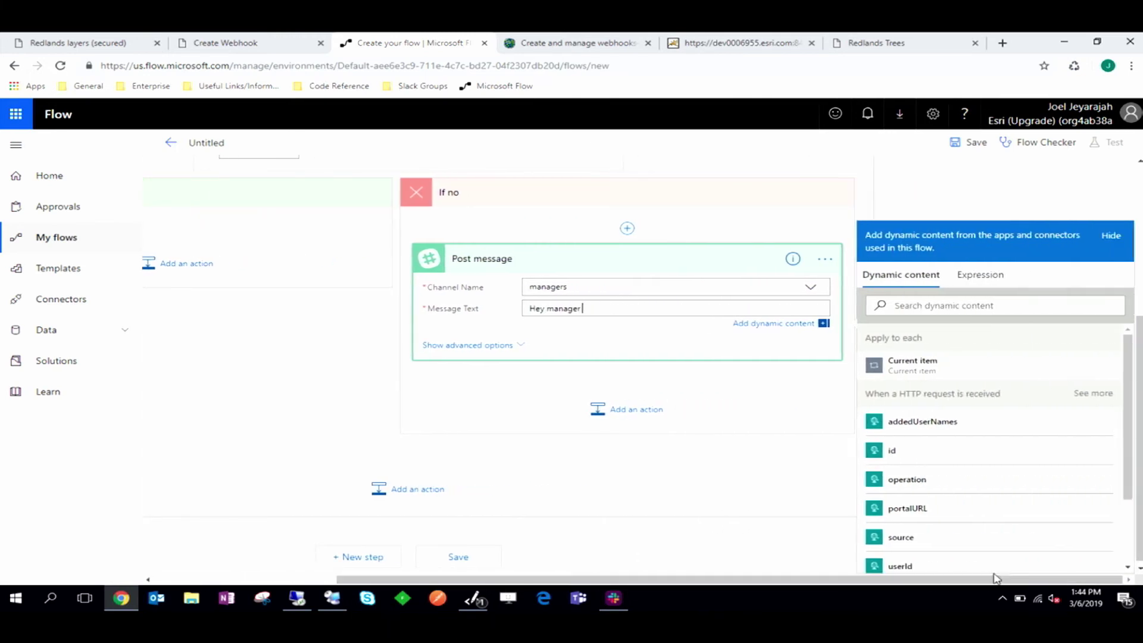
text(r , the following user)
click(909, 420)
text(was ad)
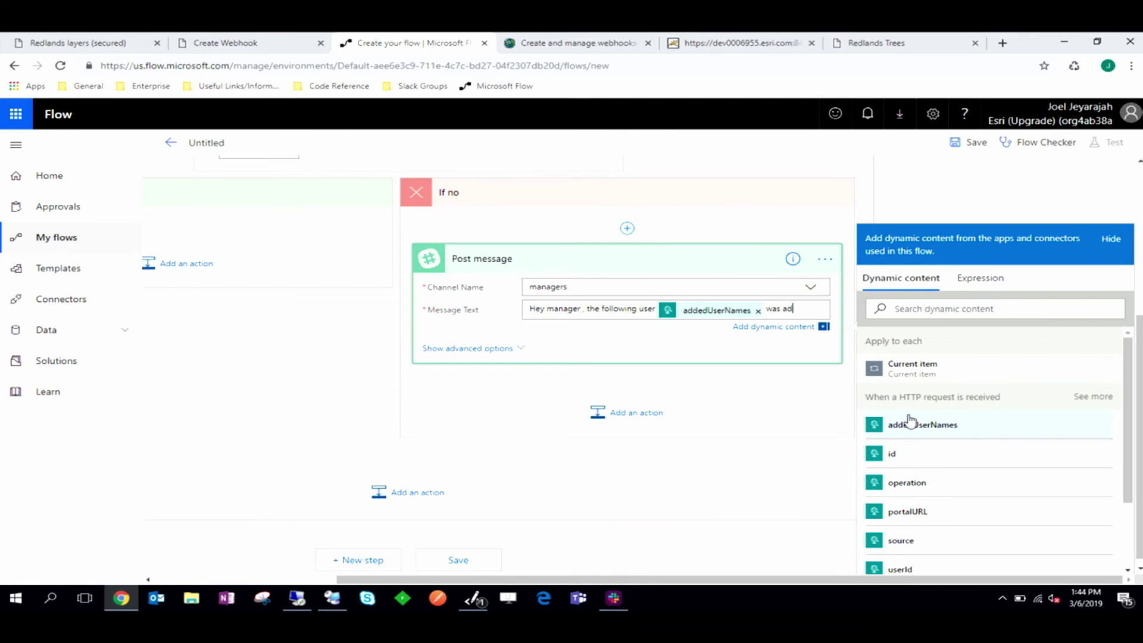
text(ded to this group)
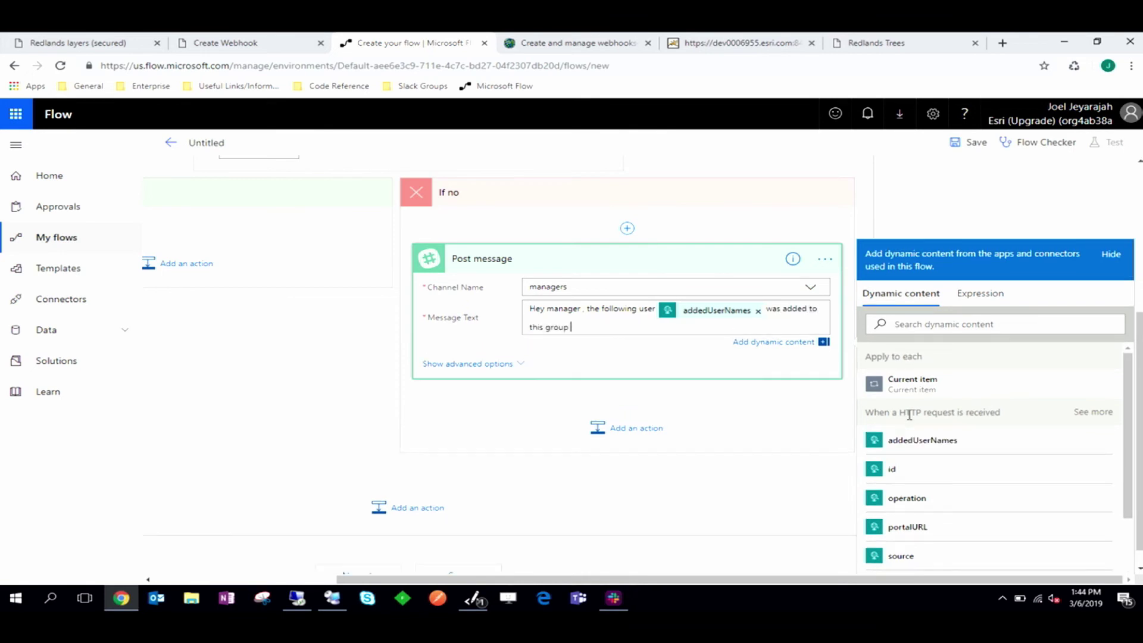
click(896, 469)
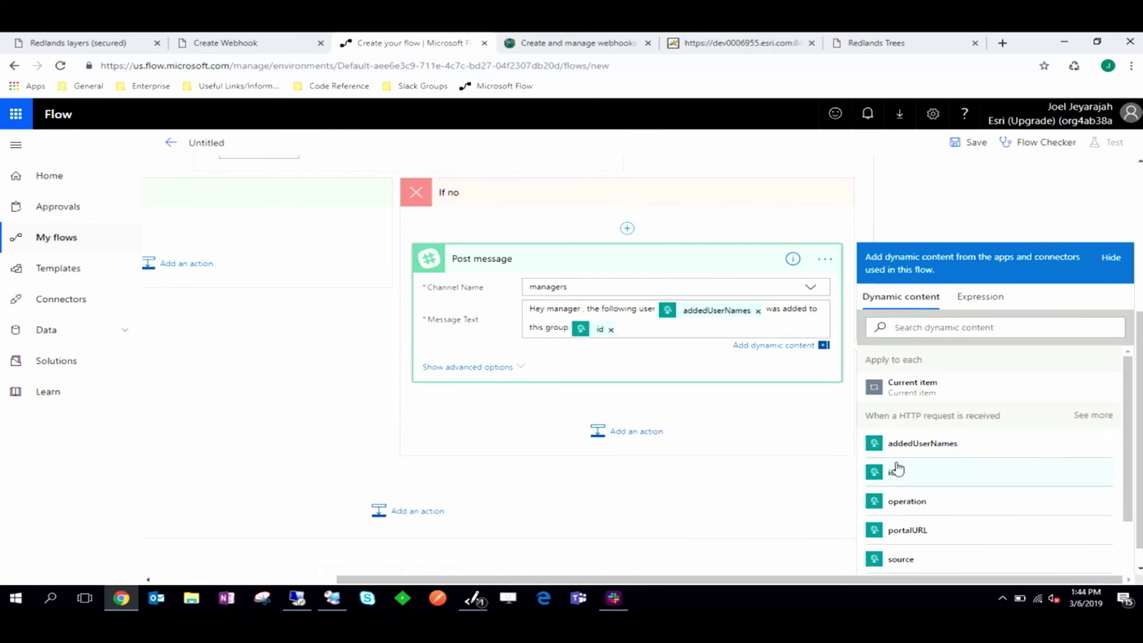
text(but is not author)
text(ized. You had)
text(ould )
text(do something abou)
text(t this.)
scroll(560, 434, down, 1)
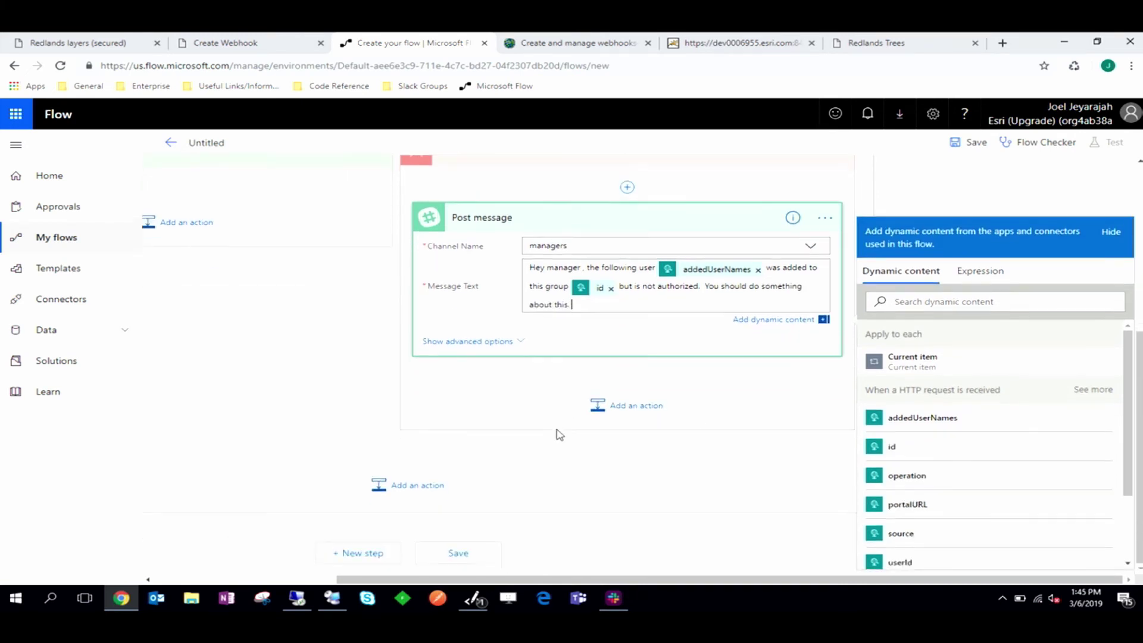
Step: Save the flow and copy the HTTP trigger's POST URL
click(482, 564)
scroll(542, 480, up, 3)
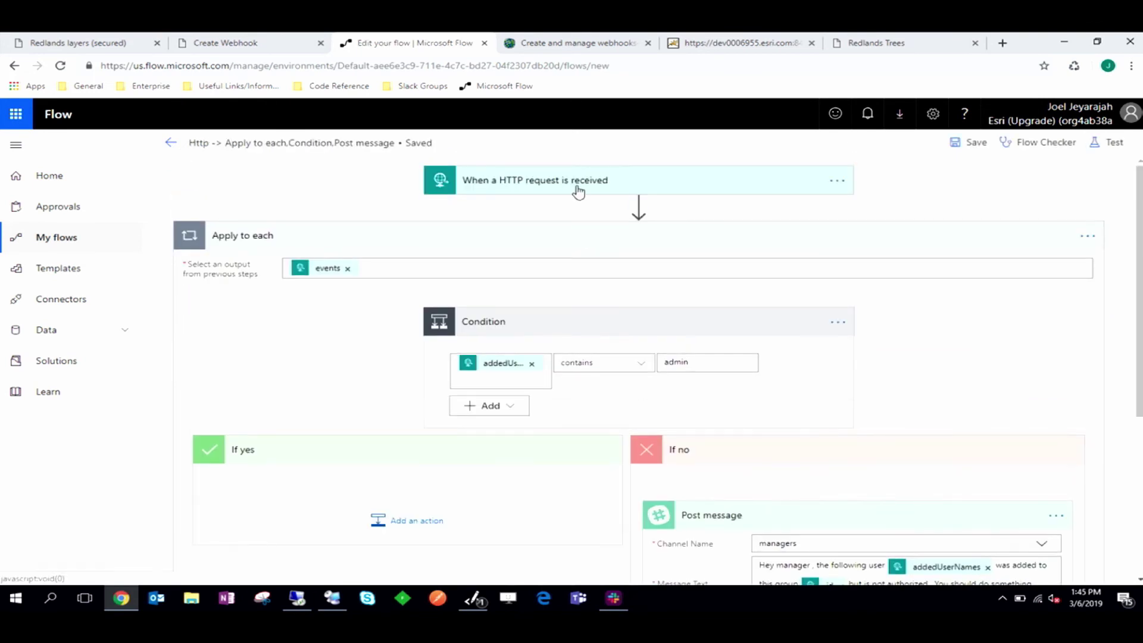
click(576, 186)
click(831, 211)
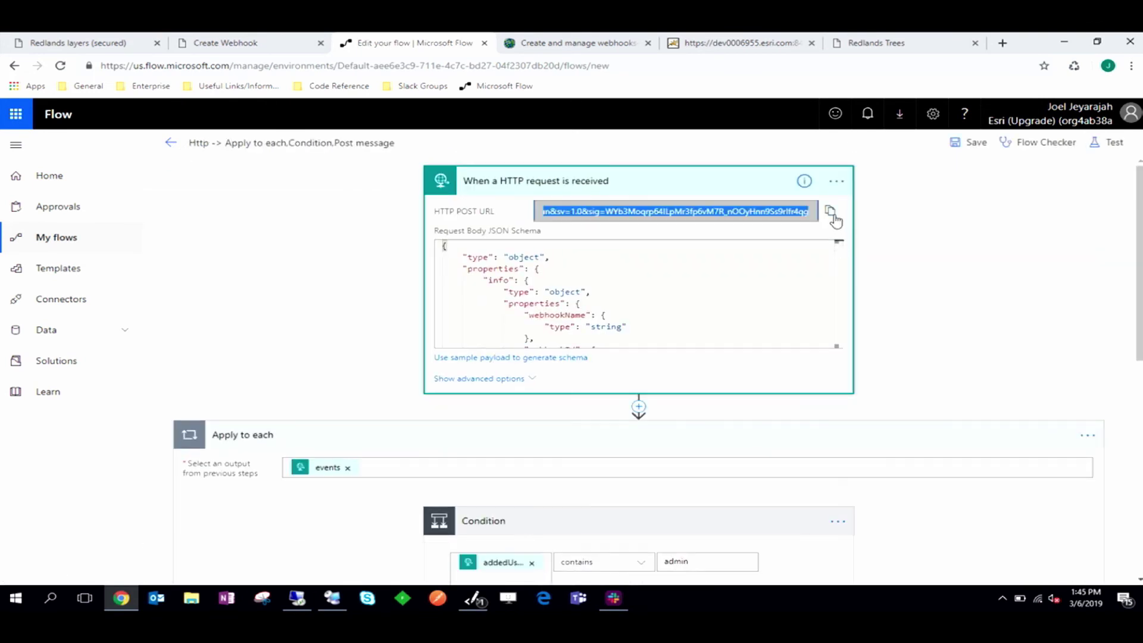
click(284, 37)
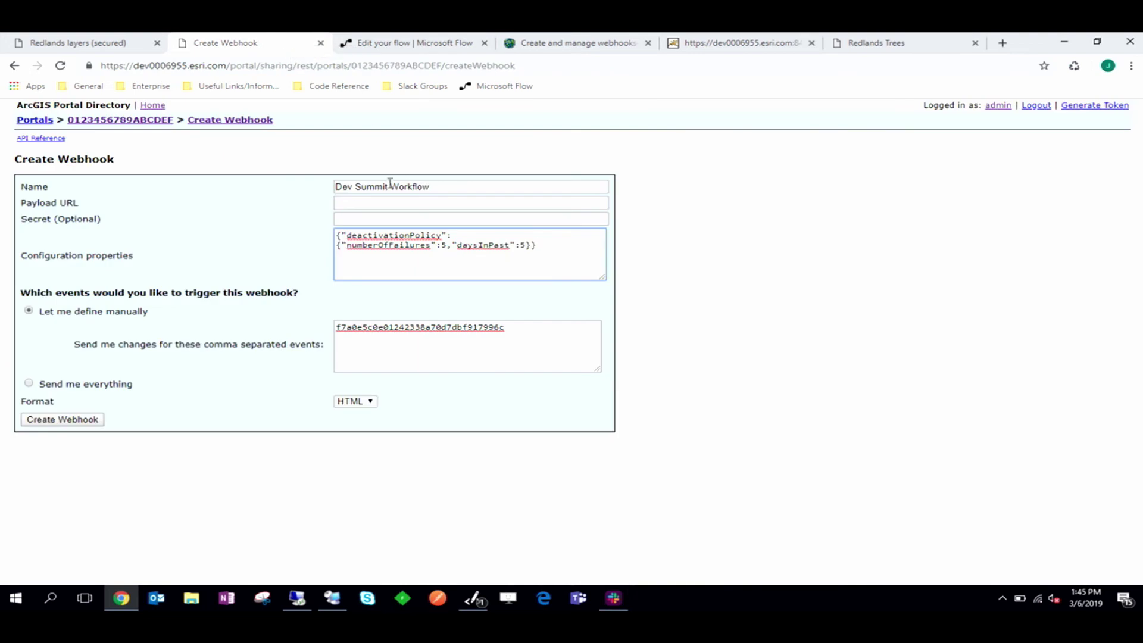
Step: Paste the flow's HTTP POST URL into the webhook's Payload URL field
click(353, 206)
key(ctrl+v)
click(709, 267)
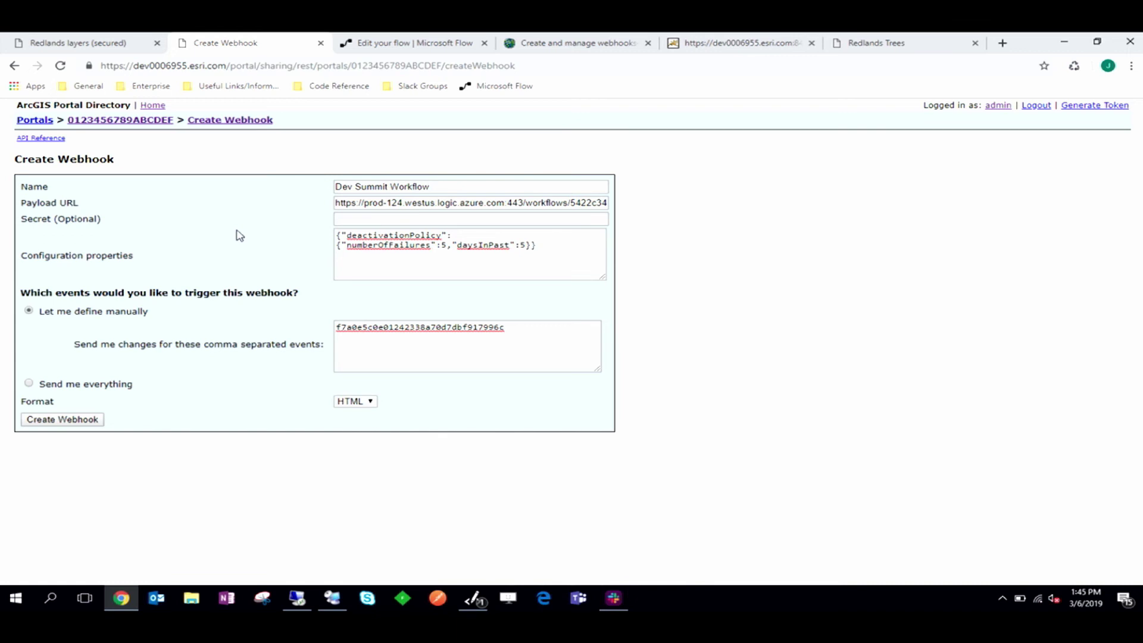
Step: Copy the /groups/<groupID>/addUsers URI example from the documentation's Groups trigger table
click(613, 37)
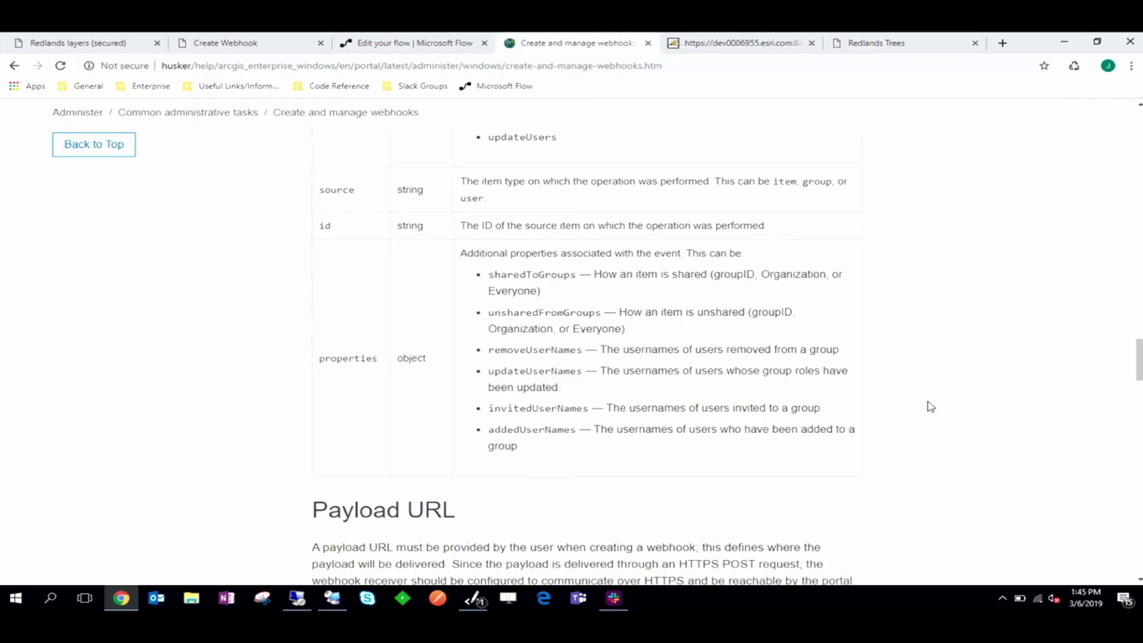
scroll(928, 405, up, 4)
scroll(931, 406, up, 15)
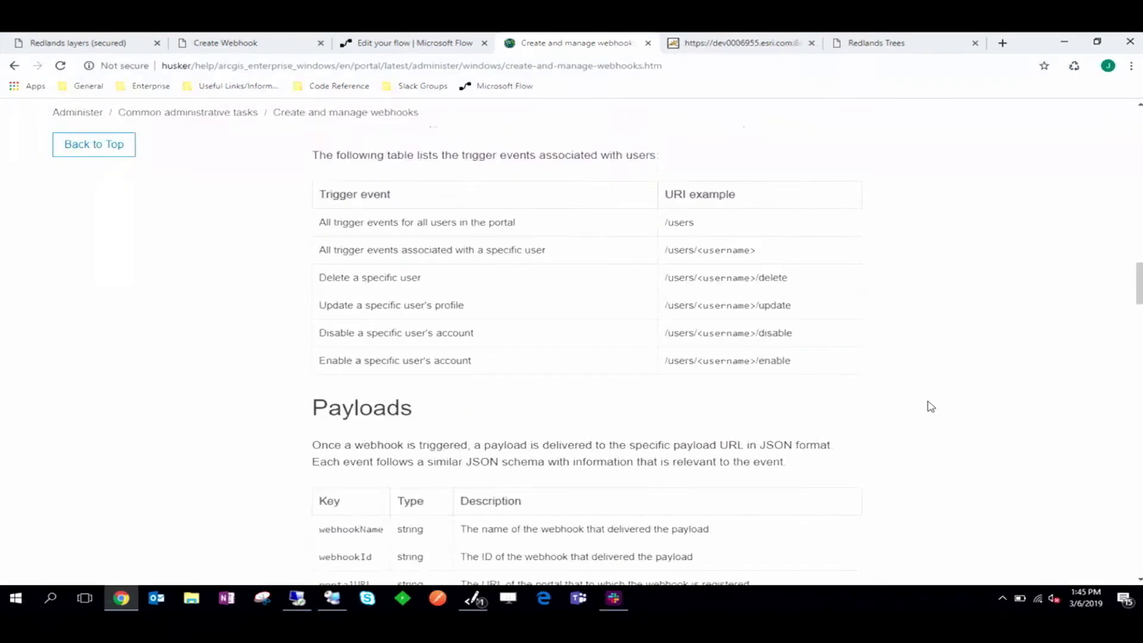
scroll(930, 407, up, 6)
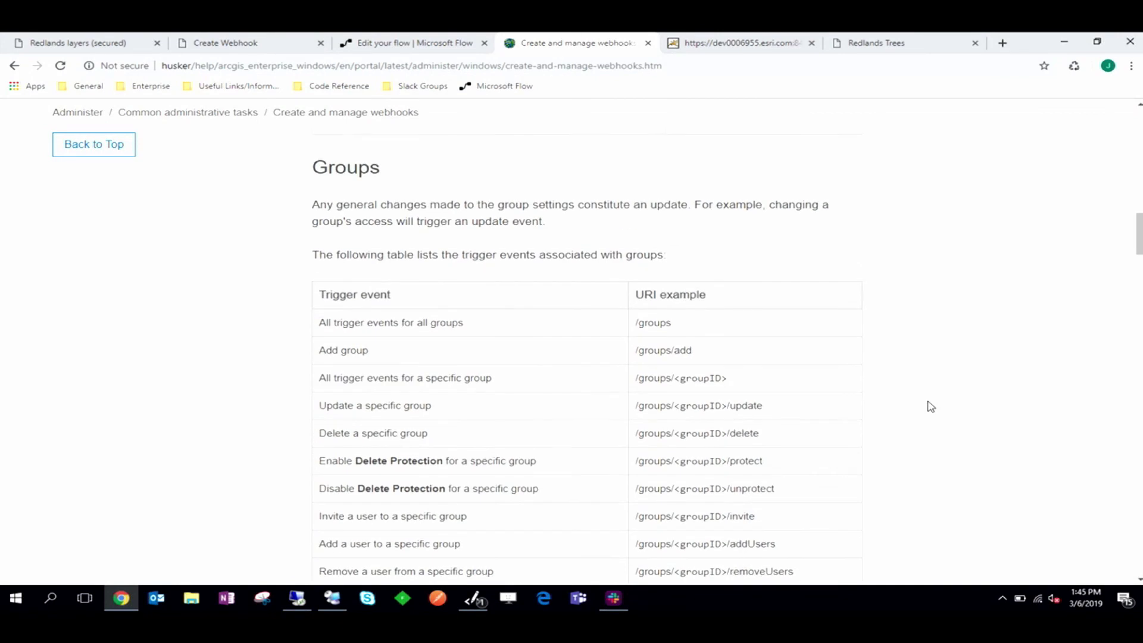
scroll(931, 406, down, 1)
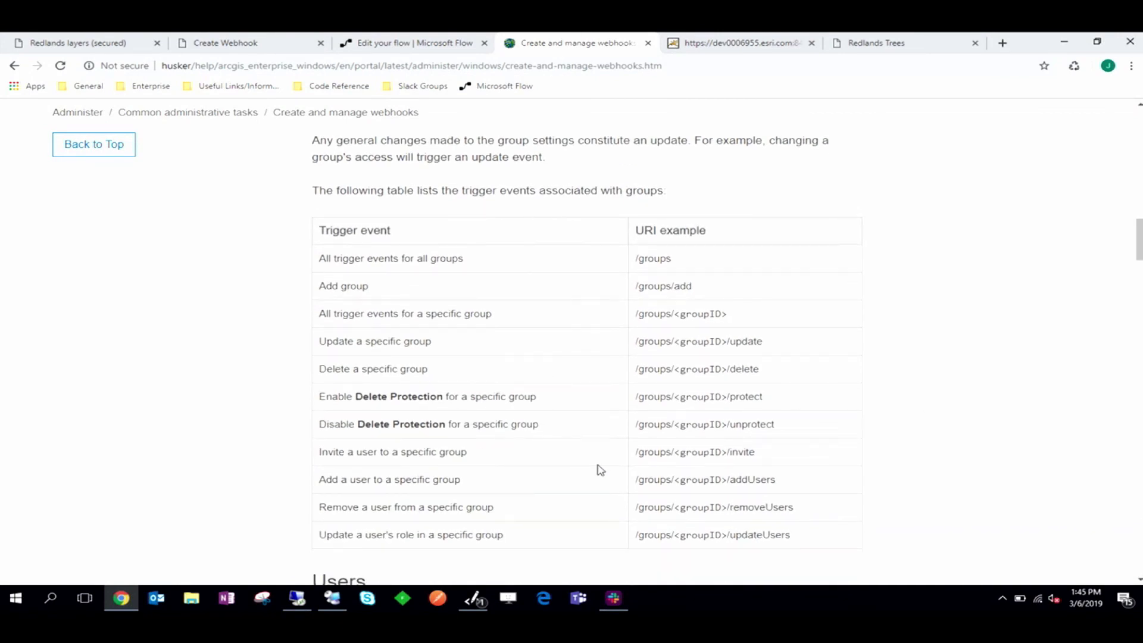
drag(777, 480, 635, 480)
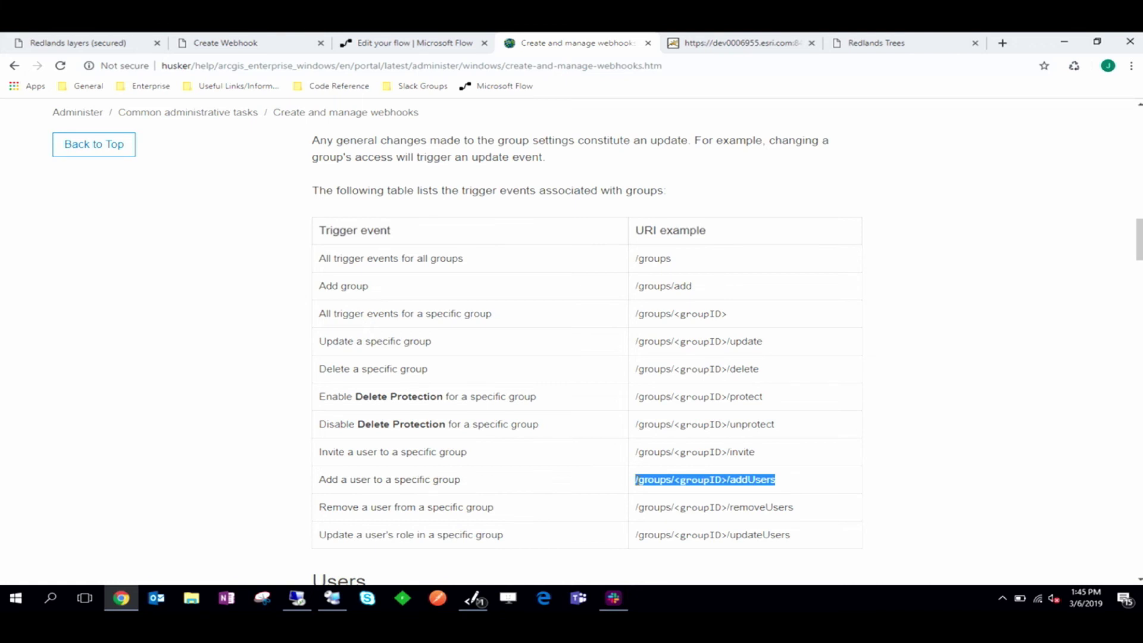
click(284, 41)
Step: Set the webhook's single event to /groups/f7a0e5c0e01242338a70d7dbf917996c/addUsers
click(412, 347)
key(Return)
key(ctrl+v)
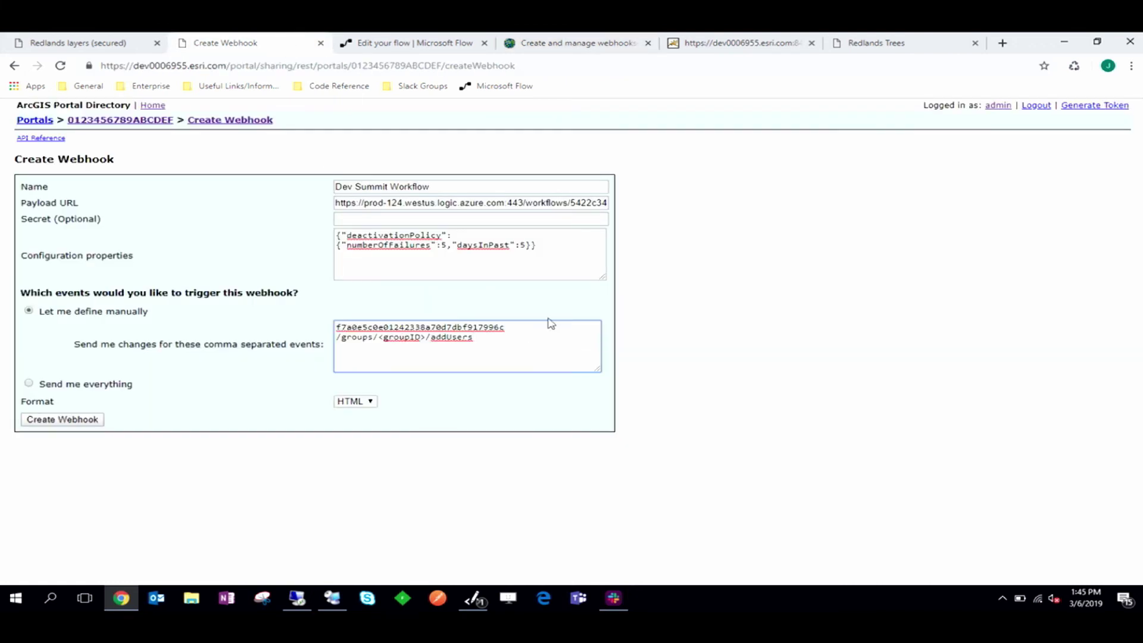
drag(524, 327, 298, 327)
key(BackSpace)
click(422, 337)
drag(426, 337, 378, 337)
key(ctrl+v)
click(341, 337)
key(BackSpace)
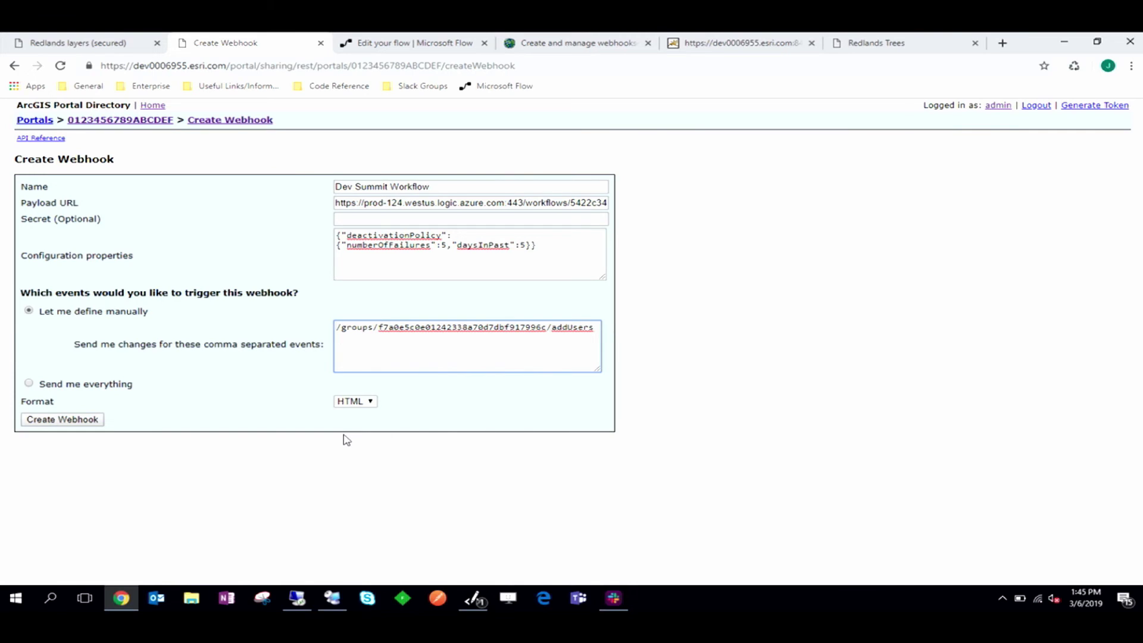
Step: Choose JSON as the payload format and create the webhook
click(364, 402)
click(356, 424)
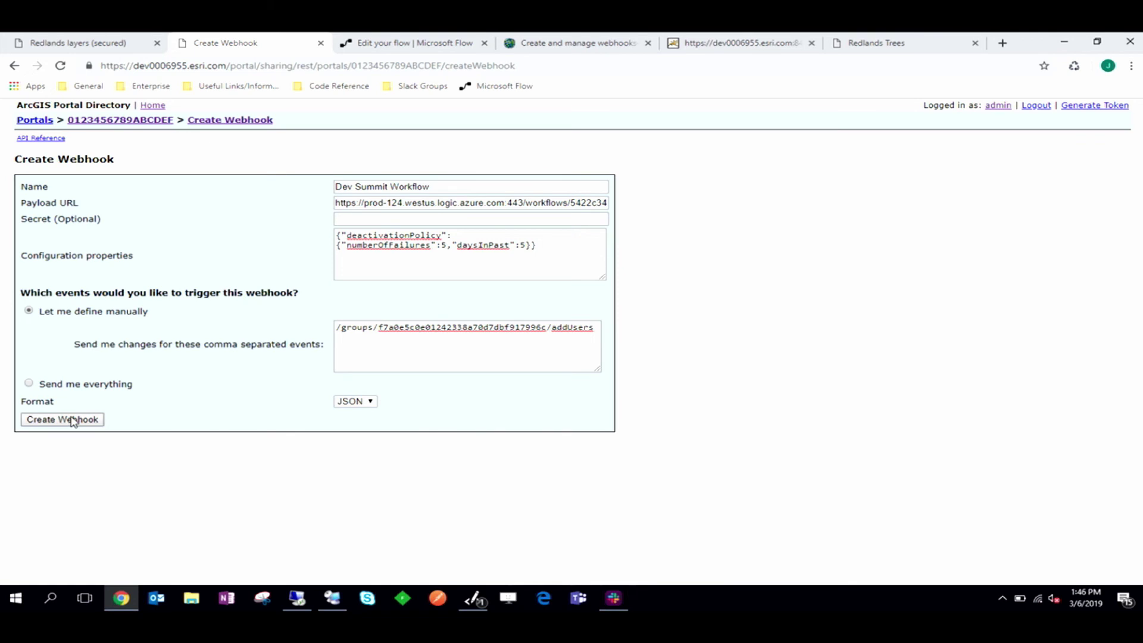
click(68, 424)
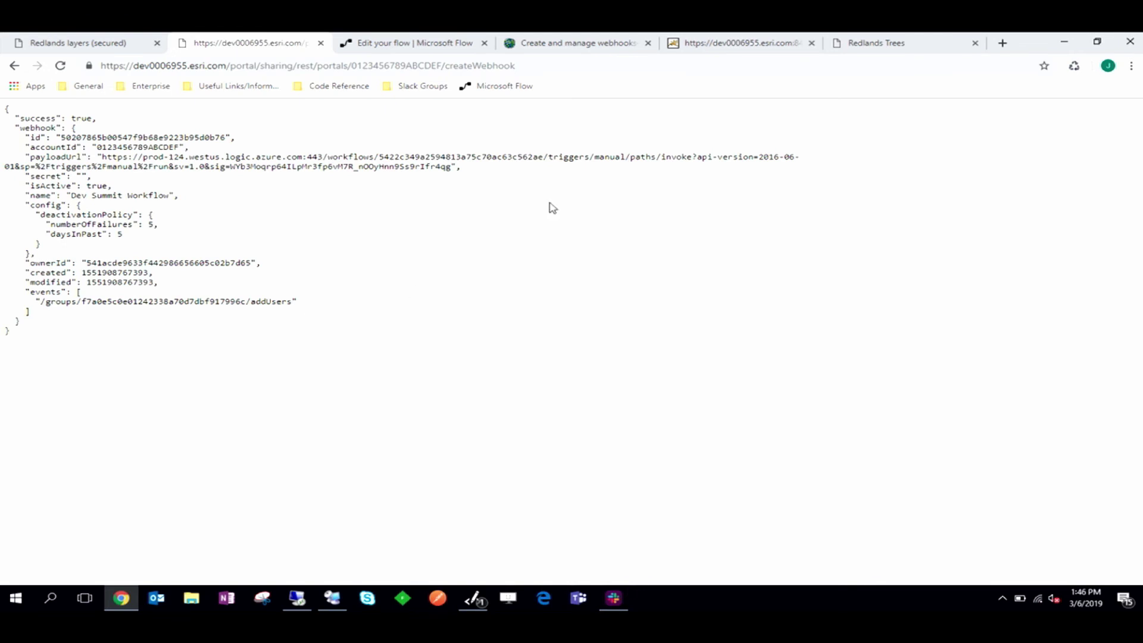
Step: Load the portal's webhooks list and zoom out to see Dev Summit Workflow beside the Java servlet webhook
double_click(512, 66)
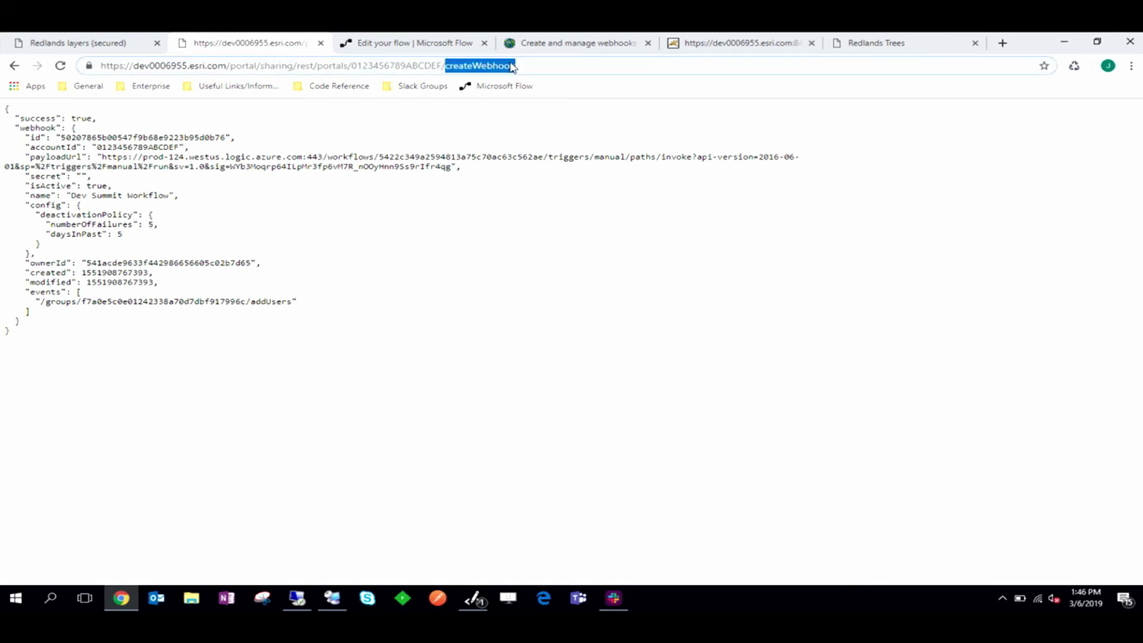
text(webhooks)
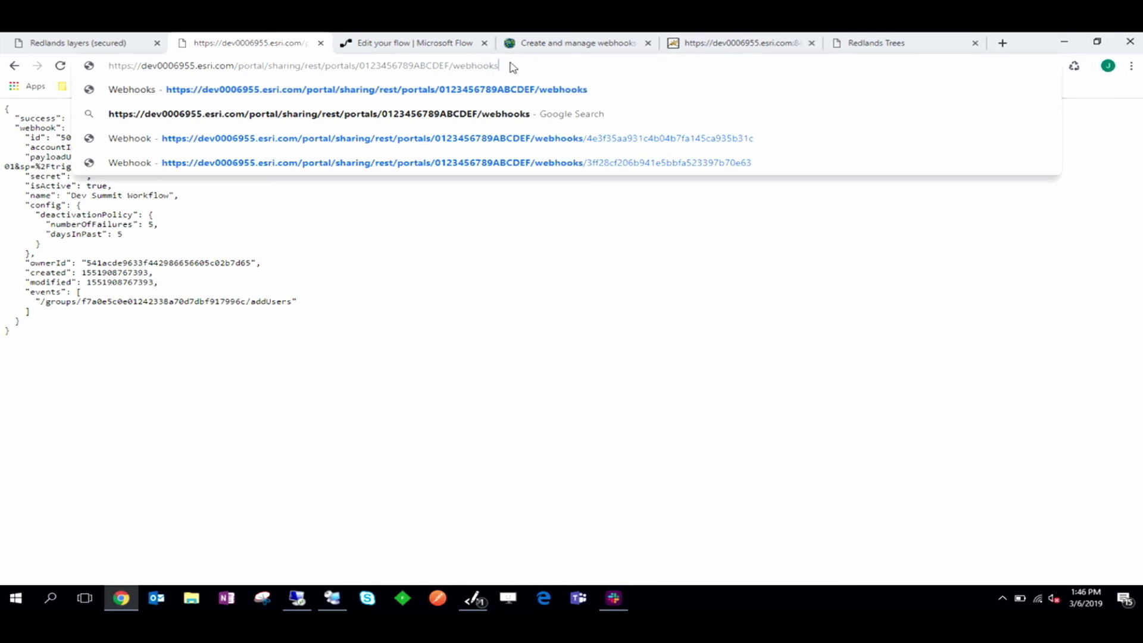
key(Return)
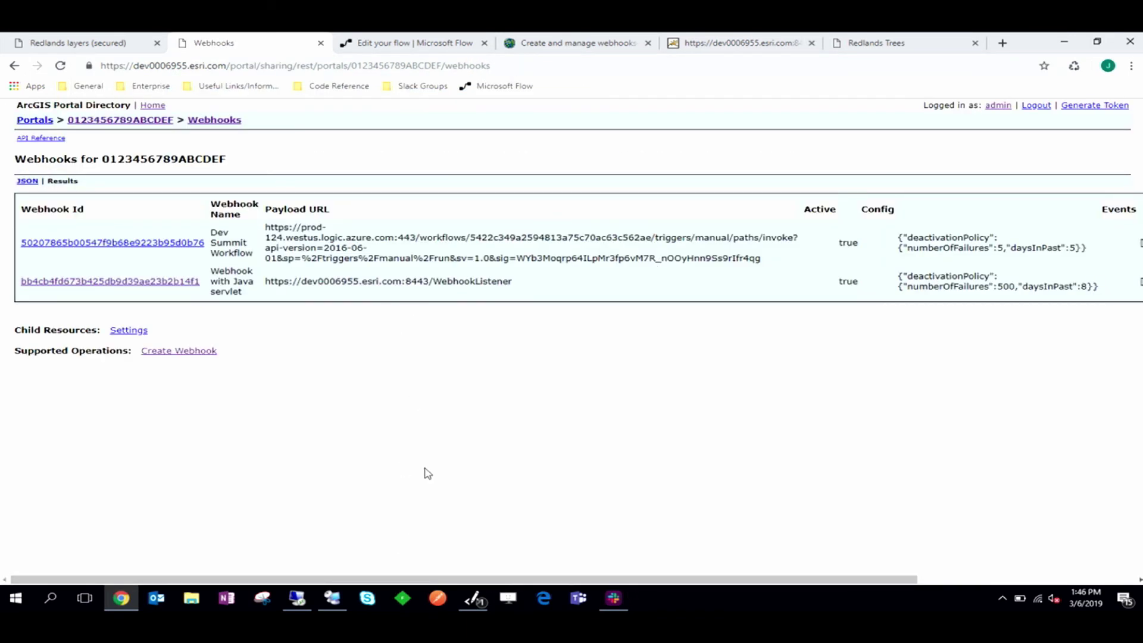
key(ctrl+minus)
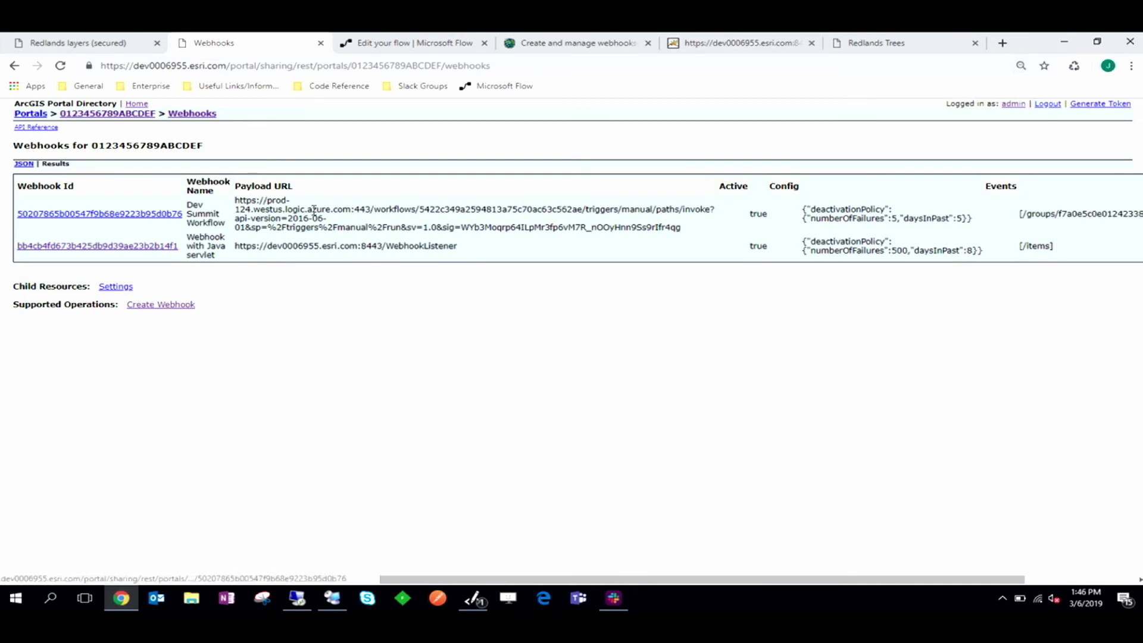
Step: Invite a user to Redlands layers (secured) and add them immediately without confirmation
click(90, 41)
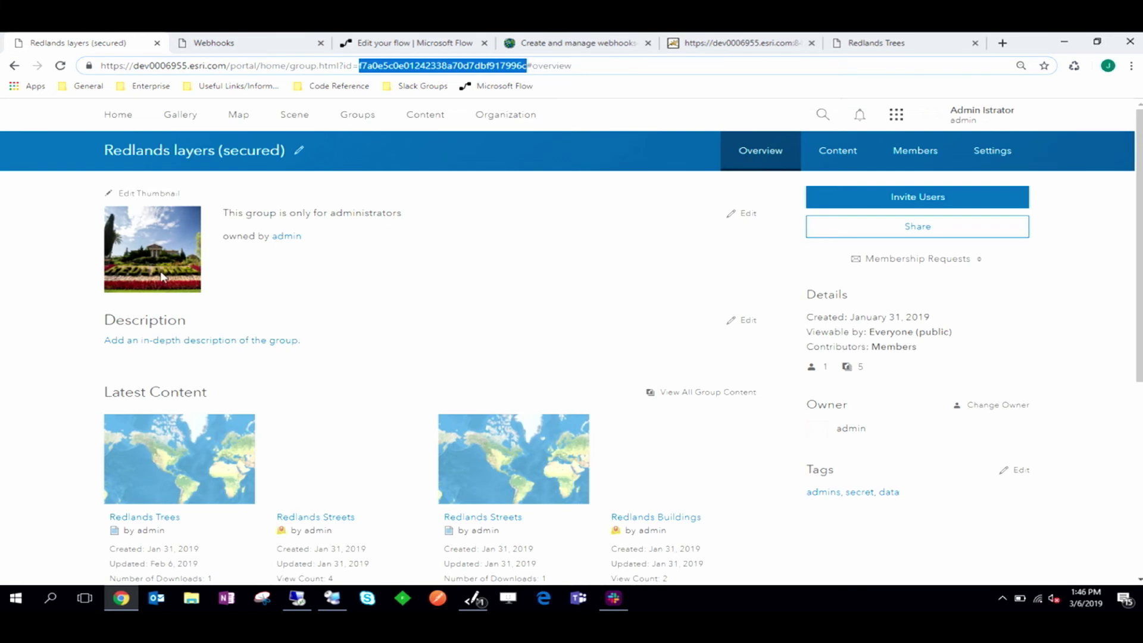
click(999, 199)
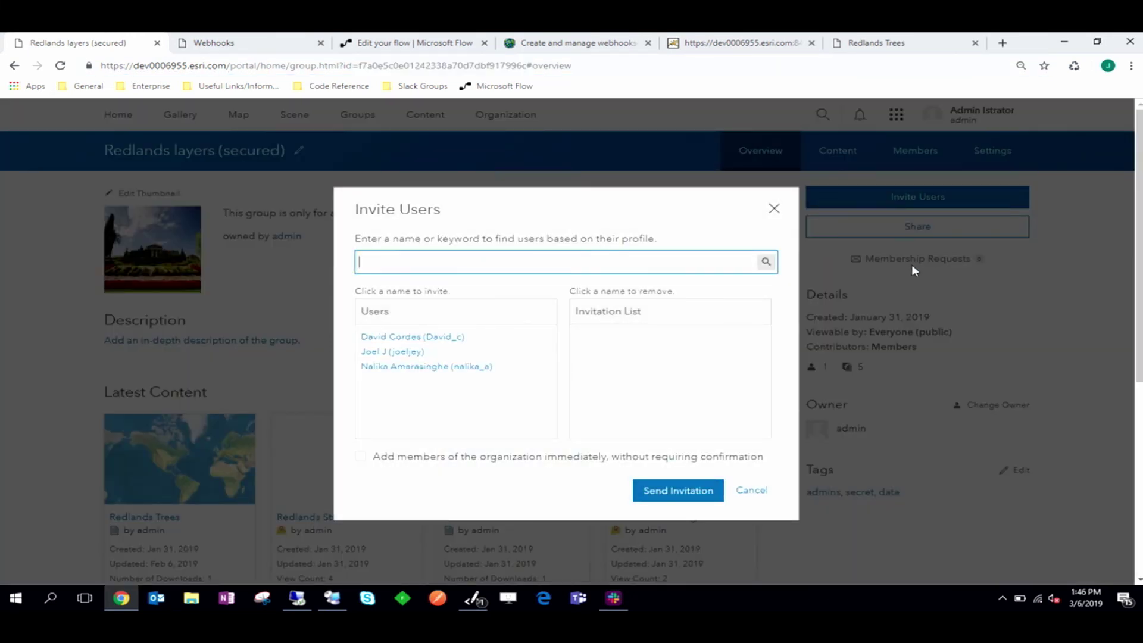
click(453, 338)
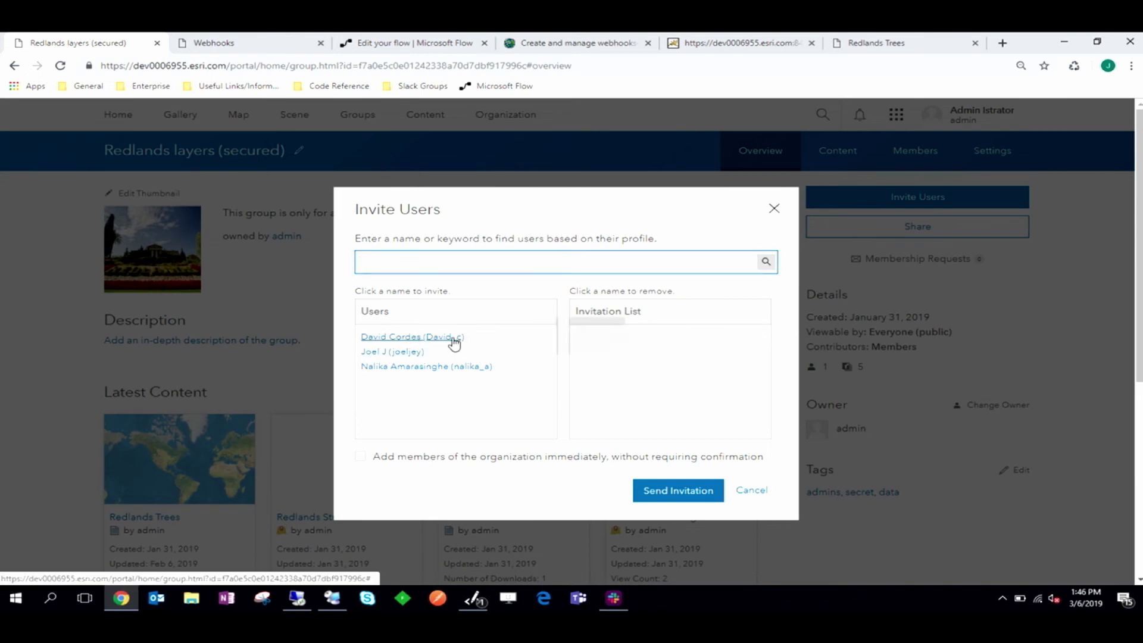
click(360, 457)
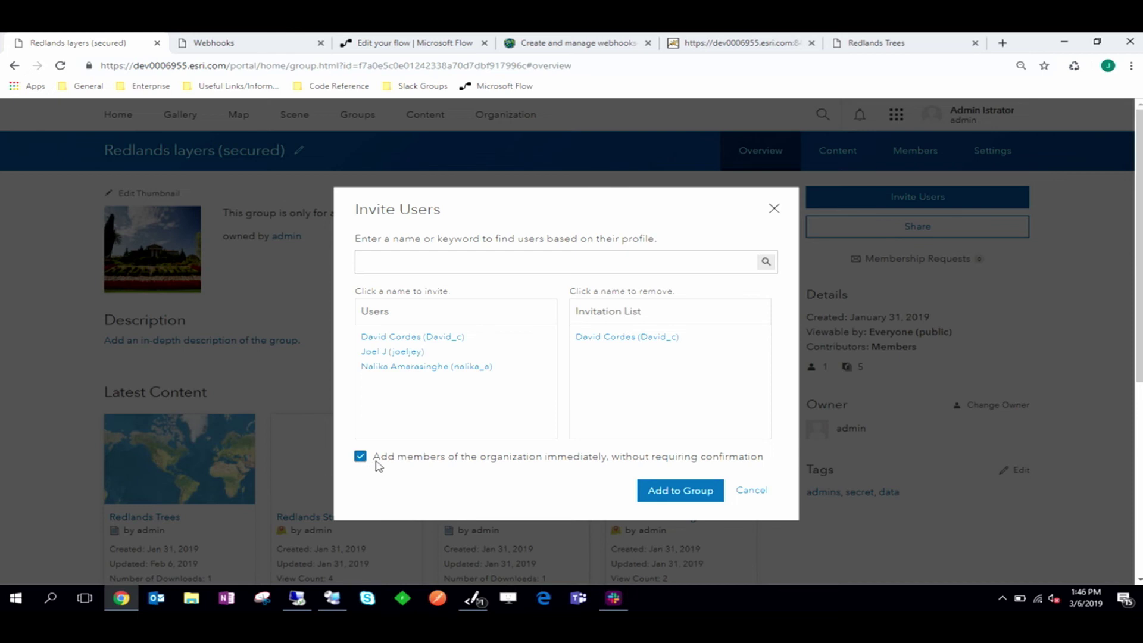
click(683, 492)
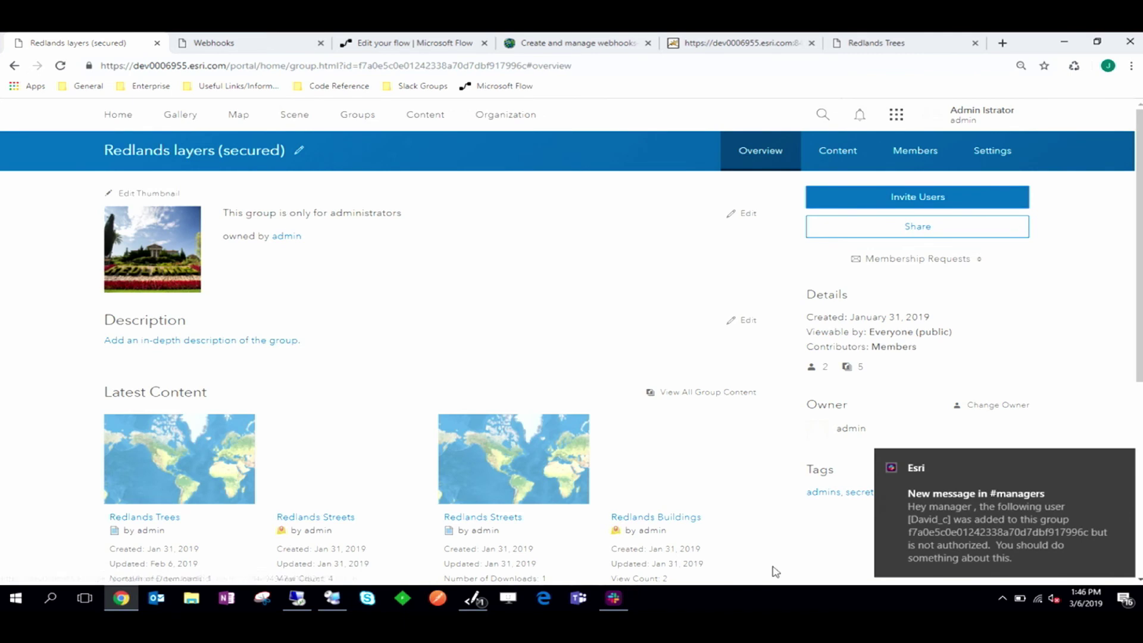
Step: Switch to Slack's #managers channel and dismiss the unauthorized-user alert notification
click(613, 598)
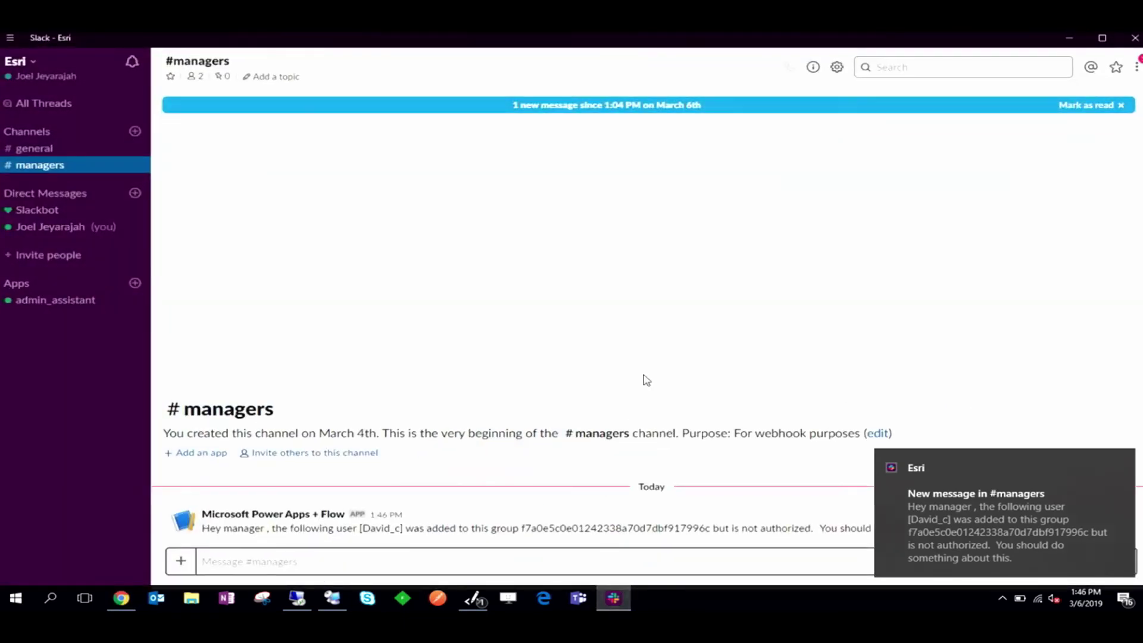
click(1071, 462)
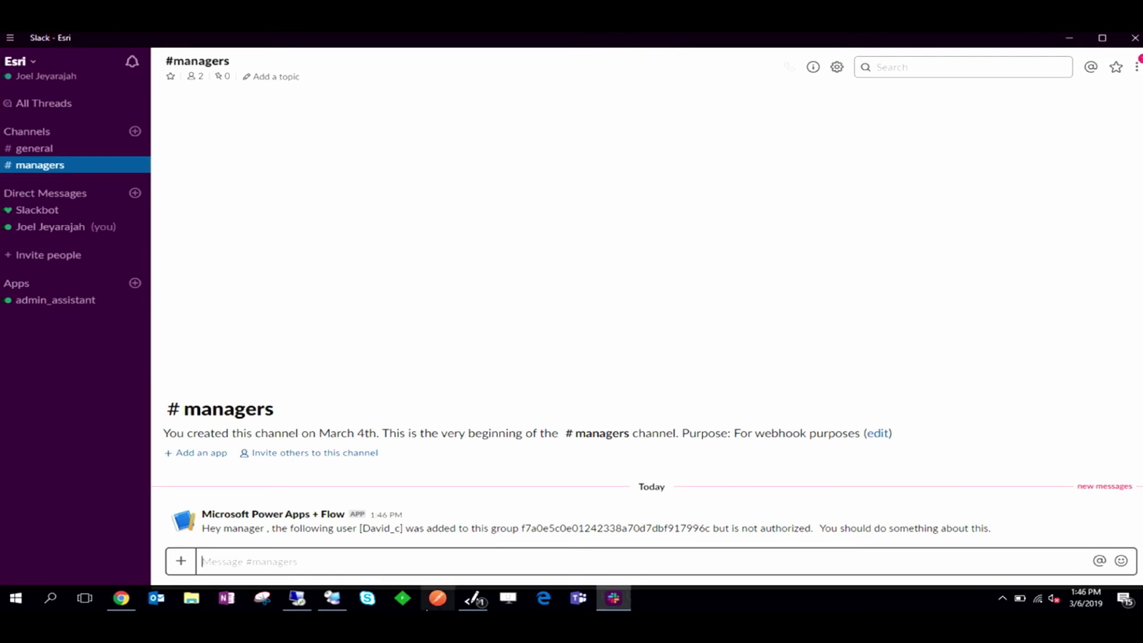
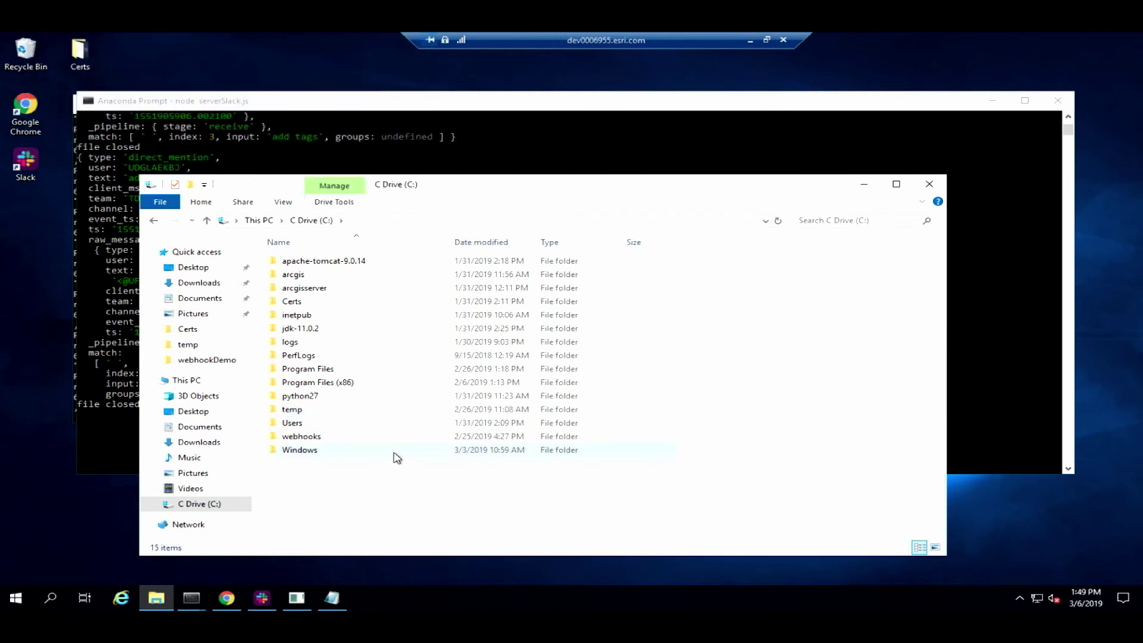
Step: Browse from Program Files into the ArcGIS EnterpriseSDK Java samples folder
double_click(386, 372)
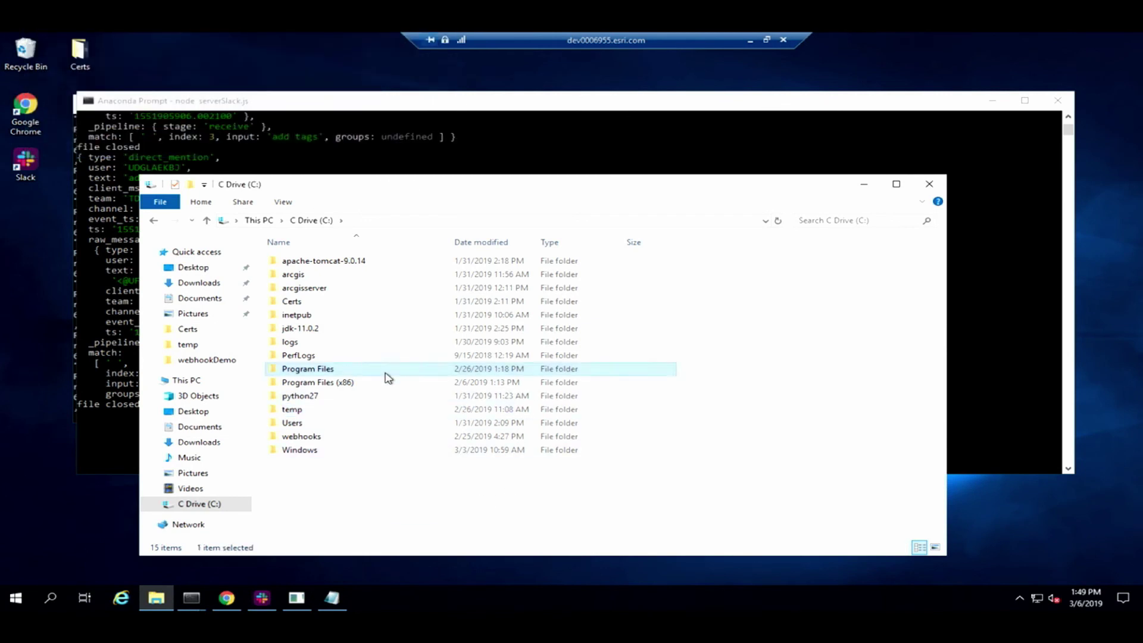
double_click(342, 260)
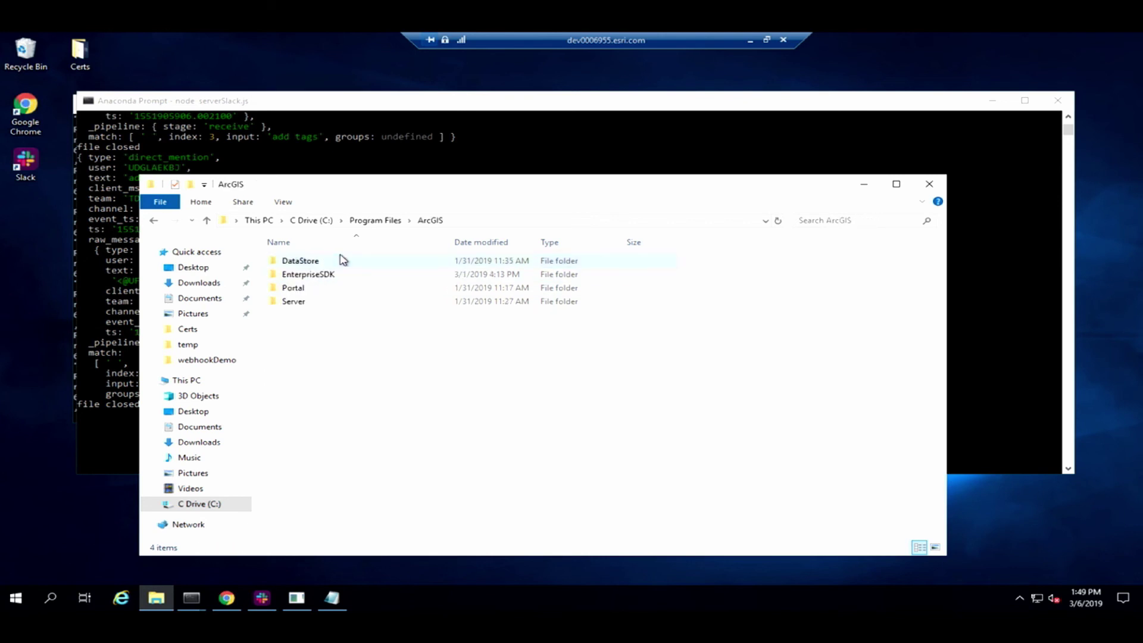
double_click(378, 274)
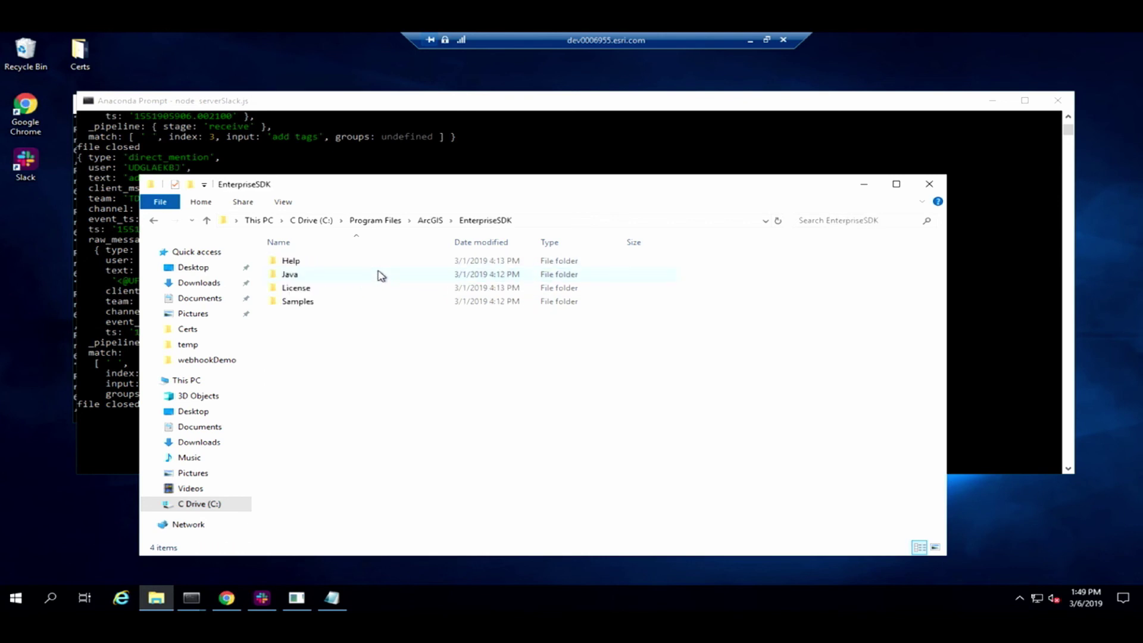
double_click(358, 302)
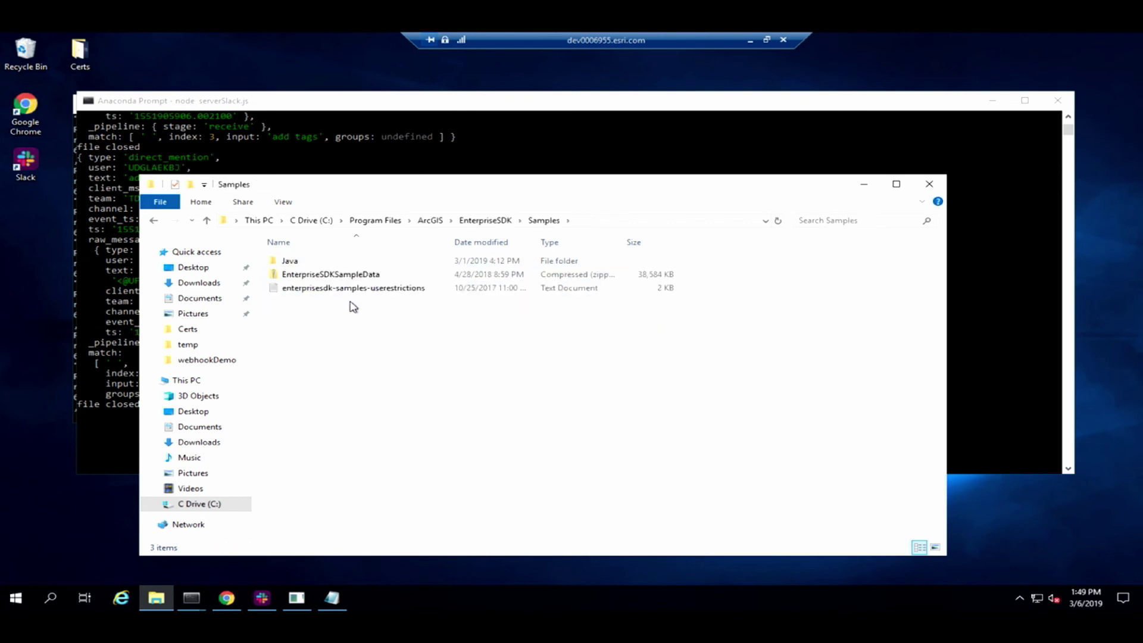
double_click(417, 262)
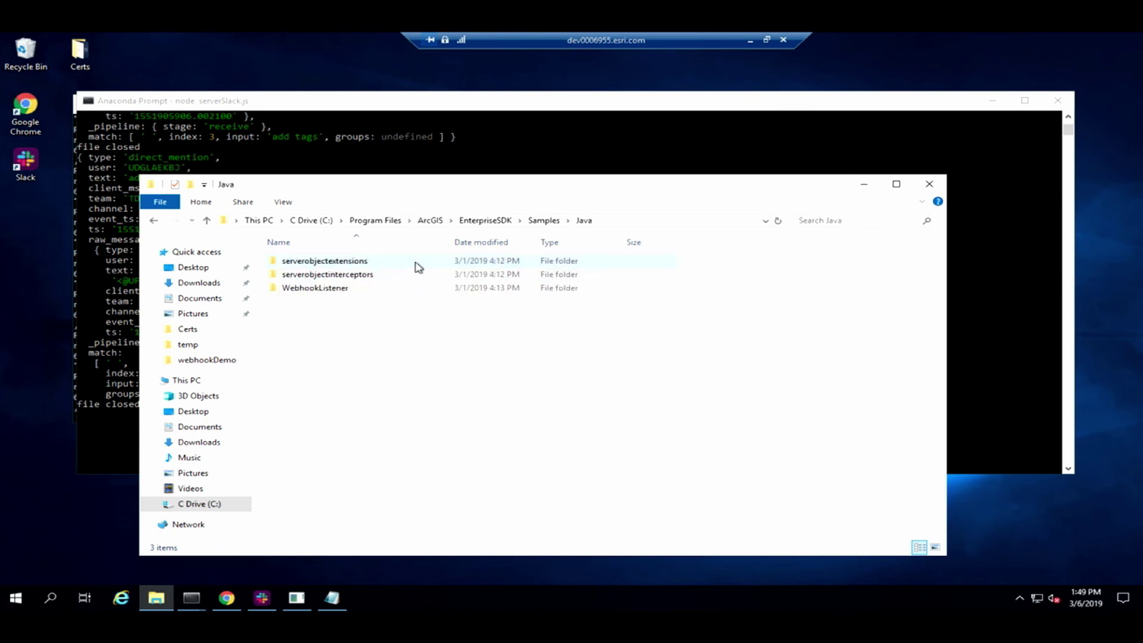
Step: Go into WebhookListener's src\main\java folder and bring up WebhookListener.java's context menu
double_click(400, 288)
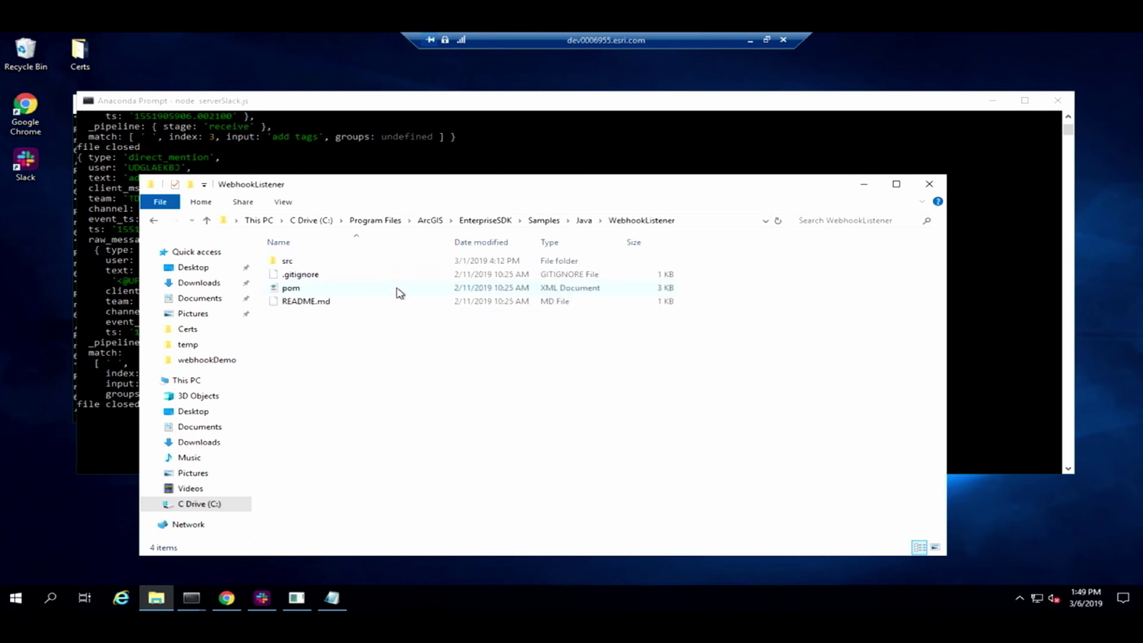
double_click(384, 261)
click(385, 262)
double_click(387, 262)
double_click(385, 263)
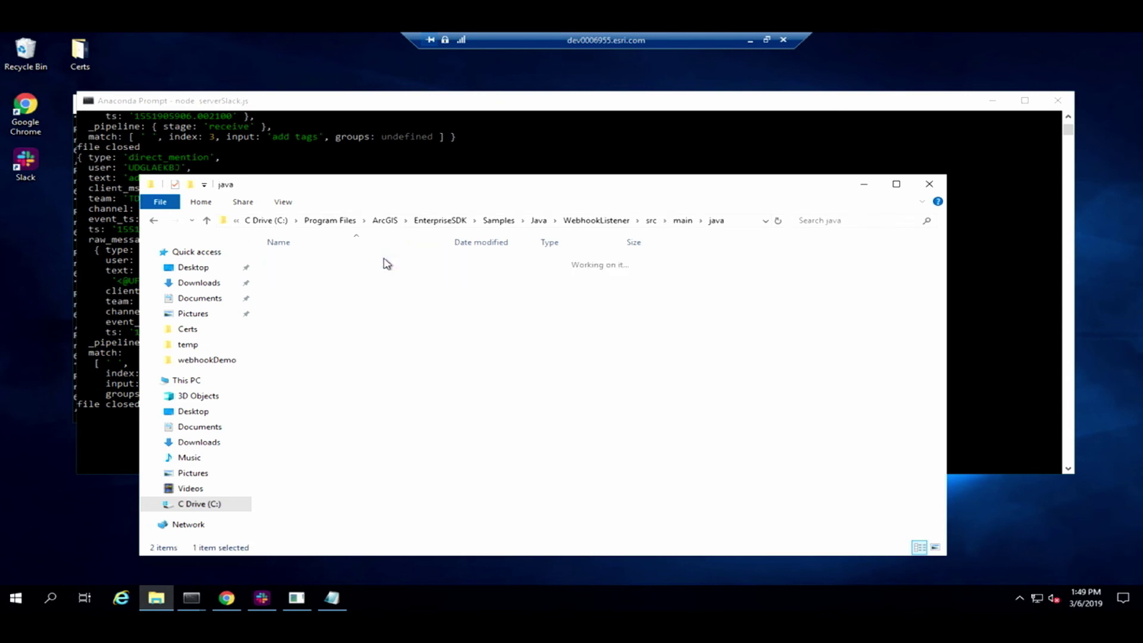
right_click(385, 262)
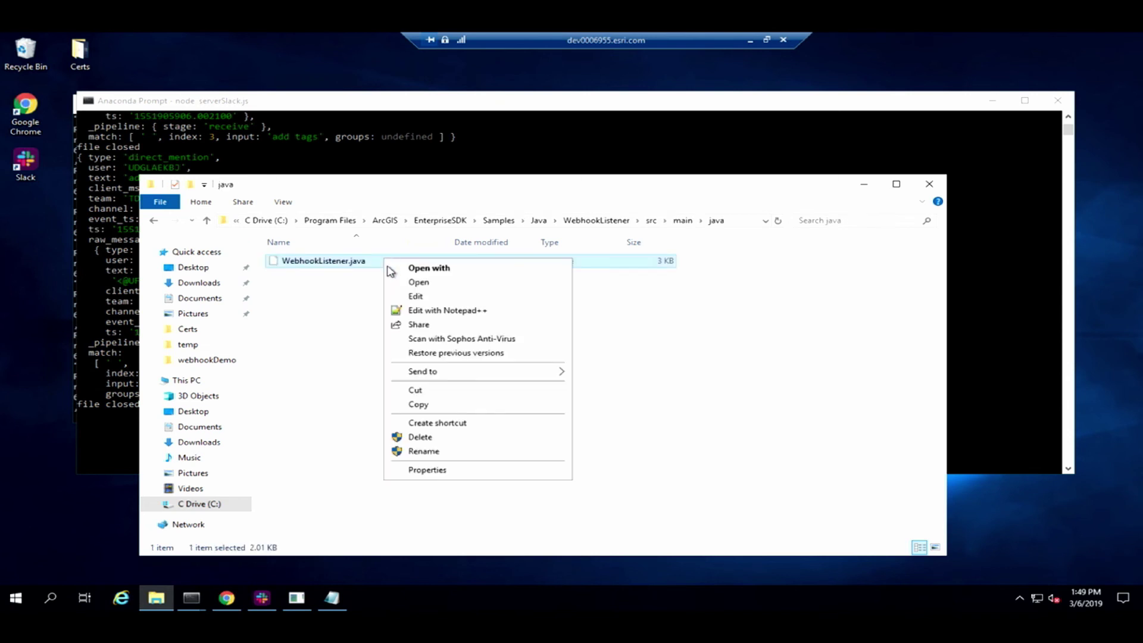
Step: Open WebhookListener.java in Notepad++ and review its doGet and doPost code
click(410, 311)
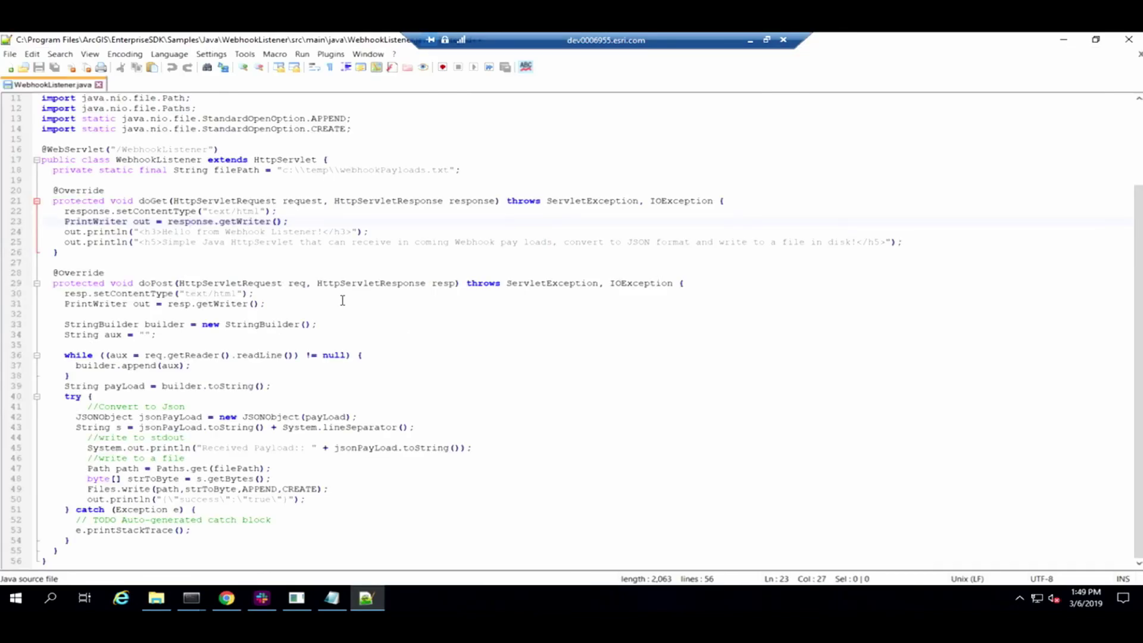
scroll(343, 299, up, 3)
scroll(272, 158, up, 1)
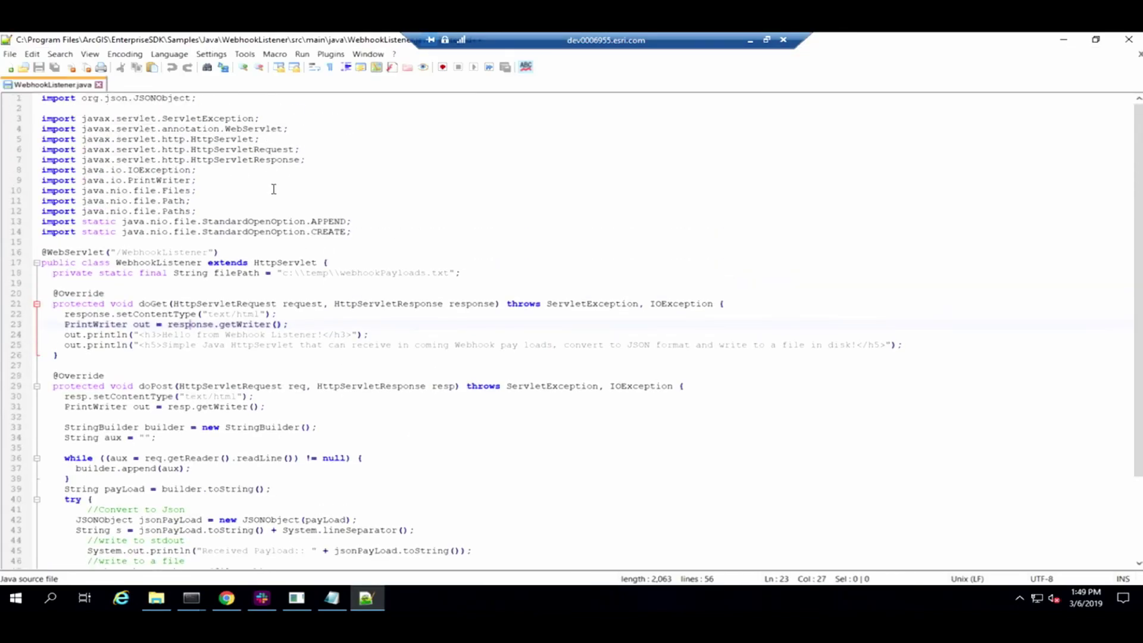
scroll(230, 286, down, 1)
drag(105, 356, 181, 364)
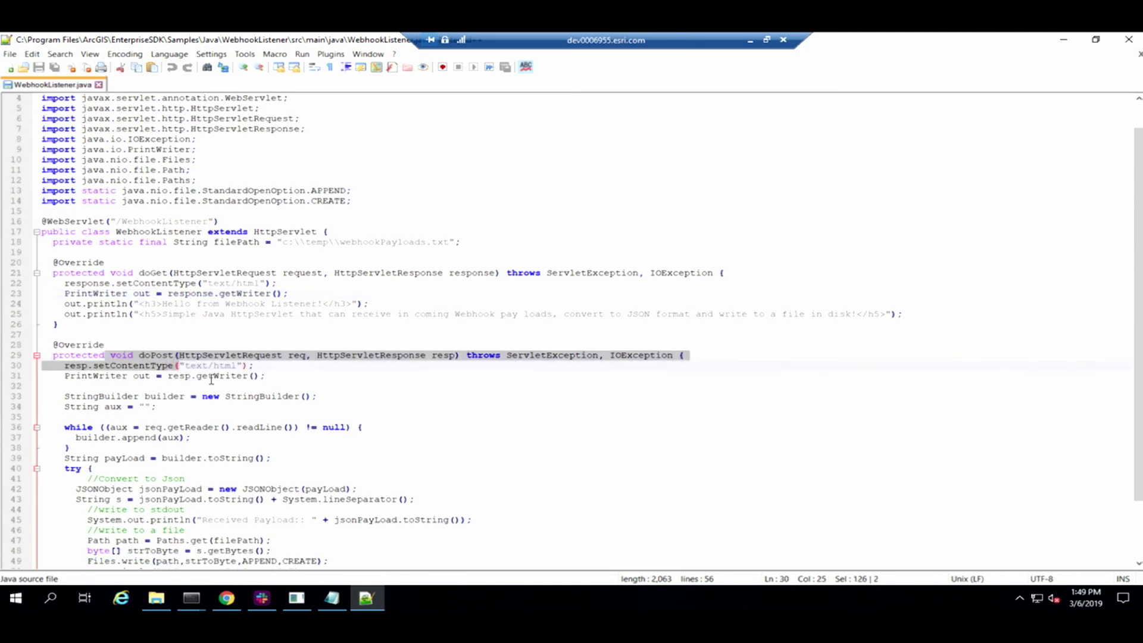
scroll(212, 380, down, 2)
Step: Clear the doPost selection and minimize the remote server session
click(205, 533)
click(270, 541)
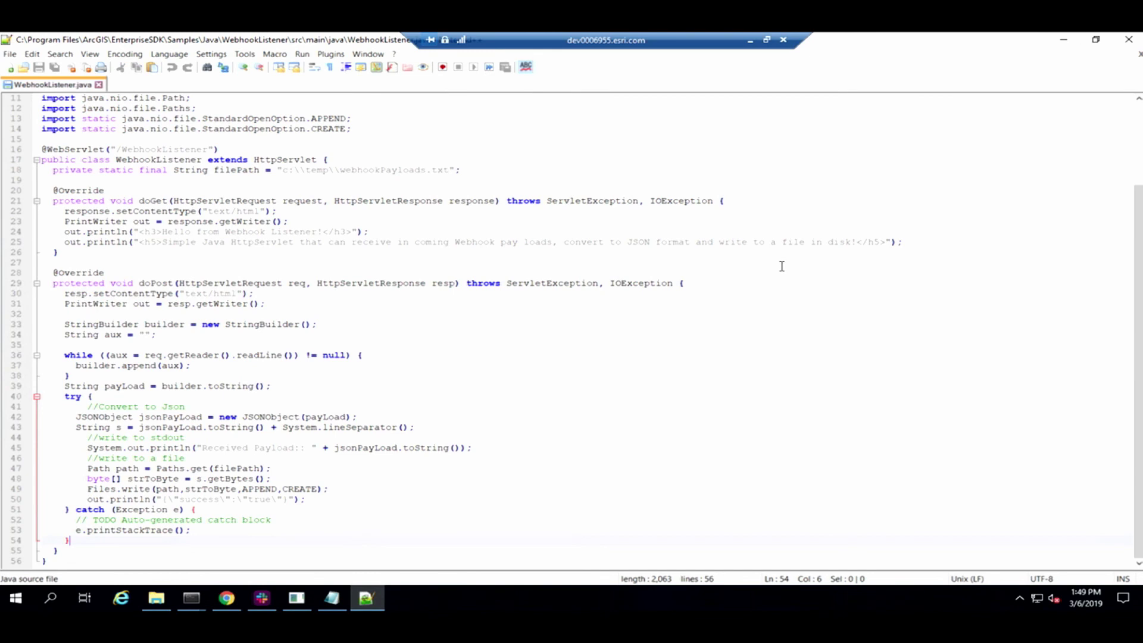
click(750, 43)
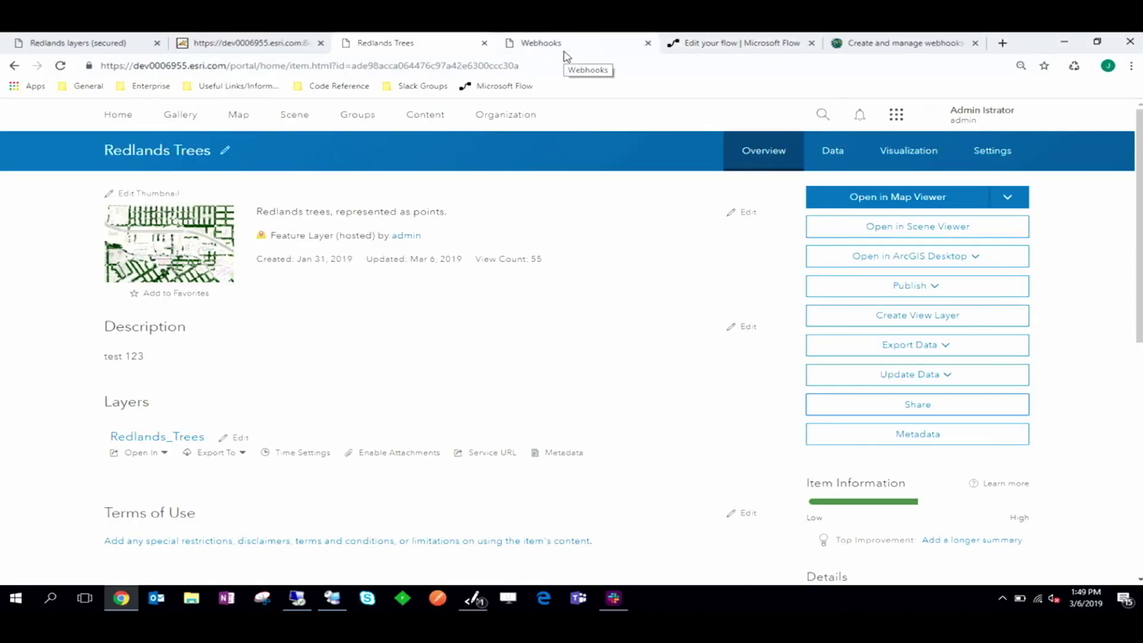
Step: Check the Hello from Webhook Listener page, then note the Java servlet webhook's payload URL and [/items] event
click(231, 40)
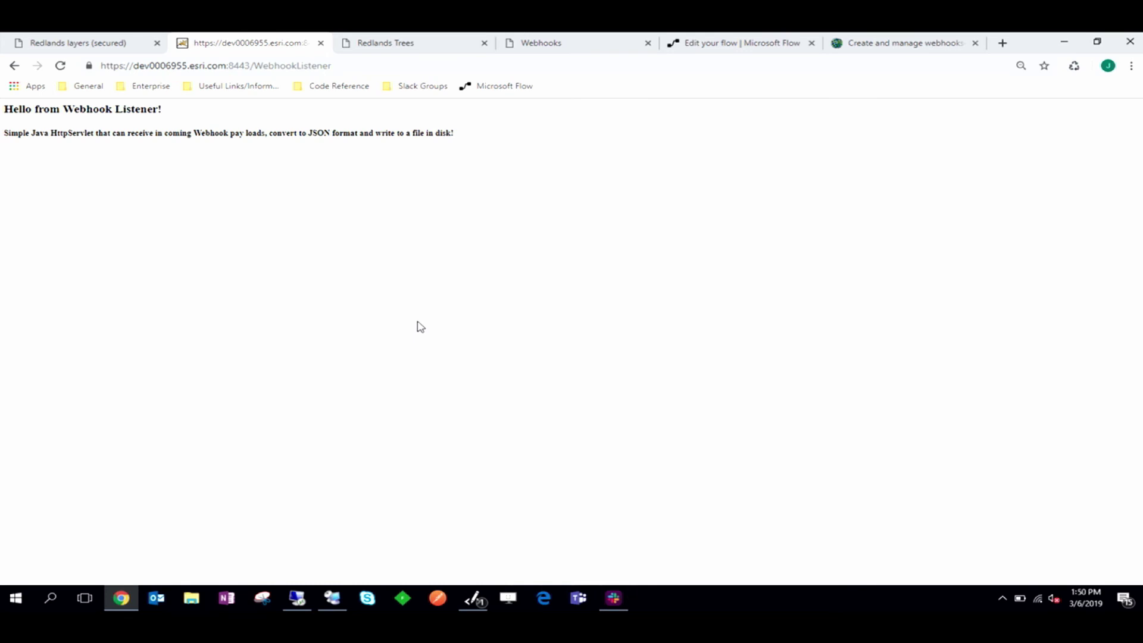
click(570, 41)
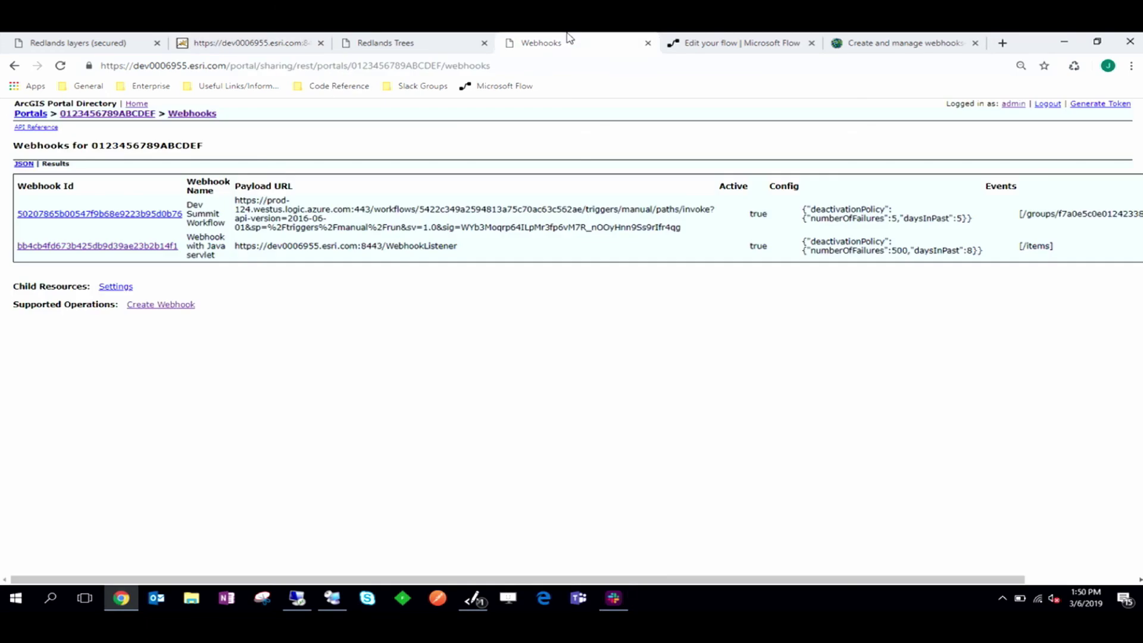
drag(456, 245, 235, 245)
drag(1063, 248, 1006, 253)
click(1005, 311)
Step: Go to the Redlands Trees item page and share it with Everyone
click(55, 39)
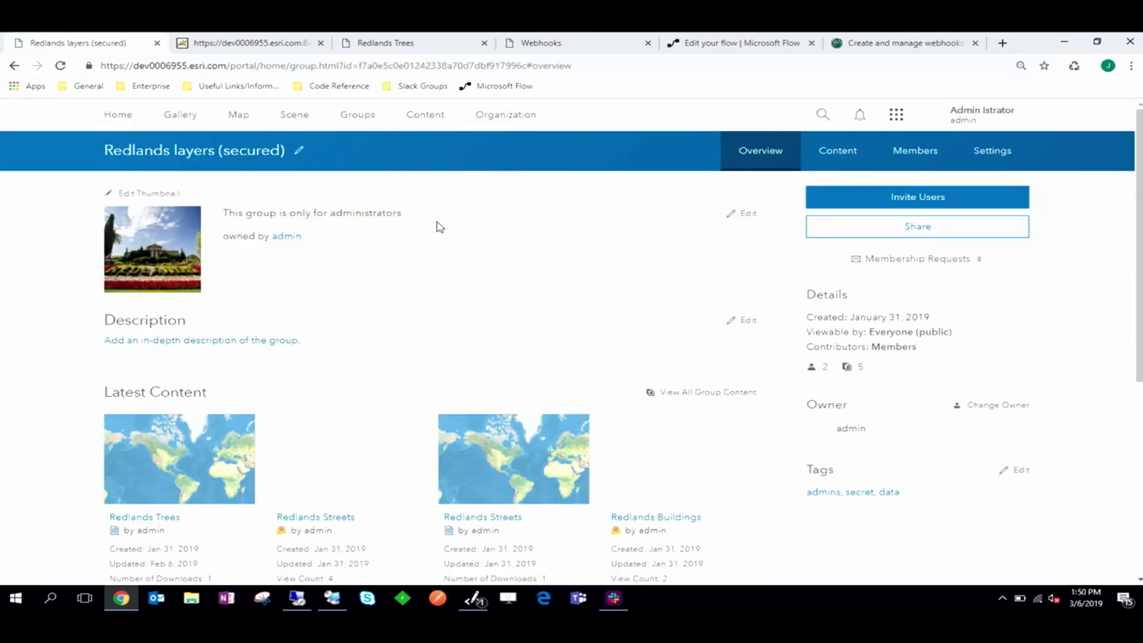
click(398, 40)
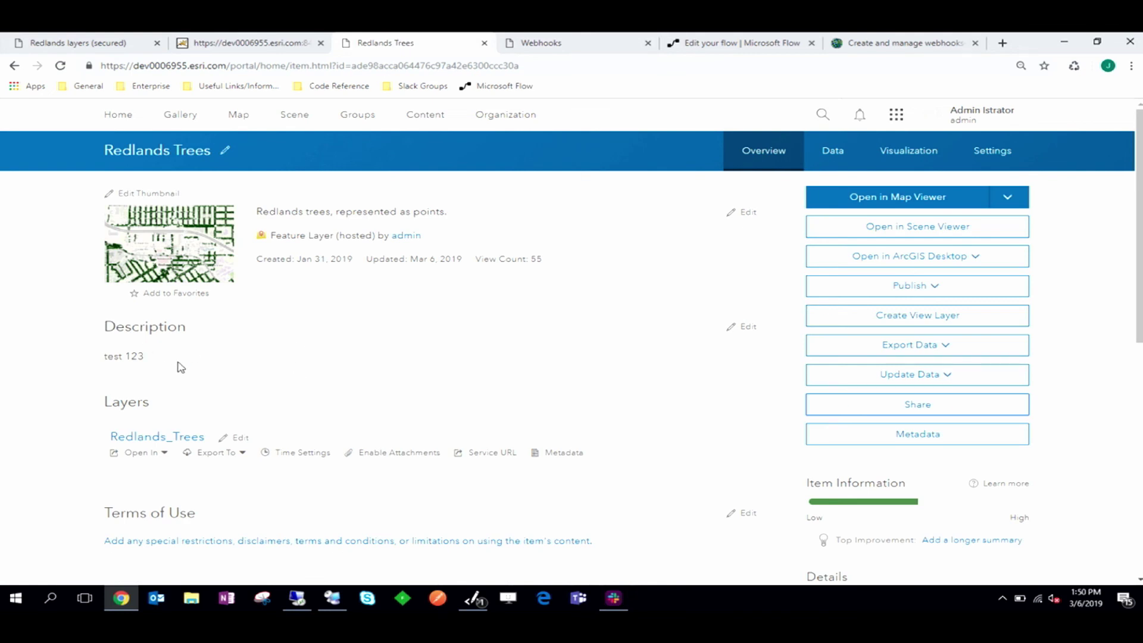
scroll(344, 365, down, 2)
scroll(725, 492, down, 6)
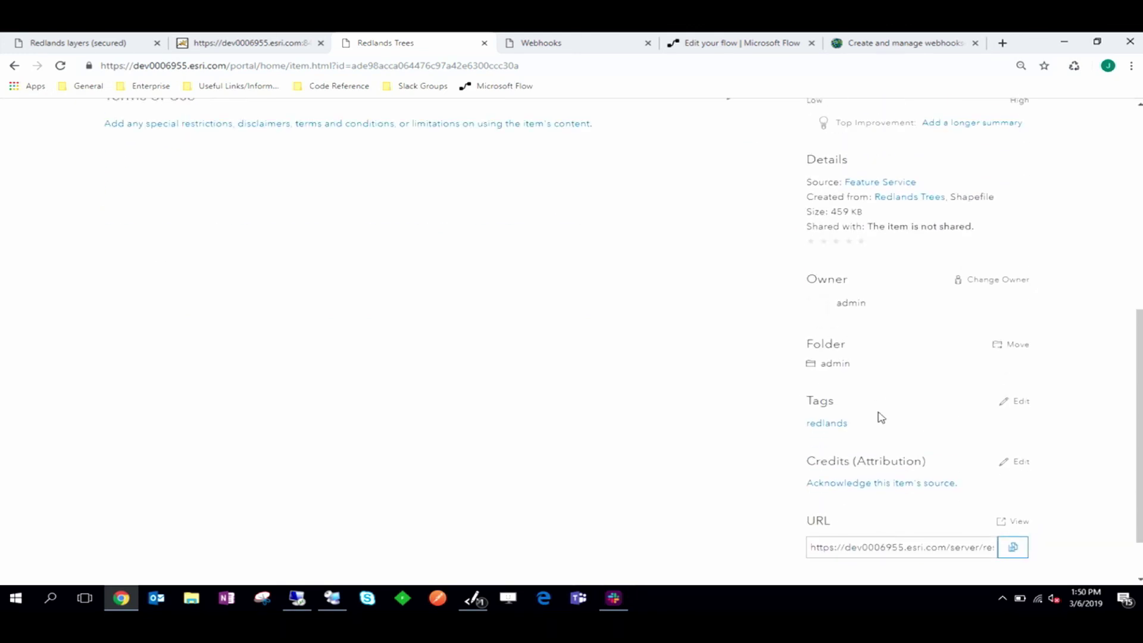
scroll(877, 416, up, 7)
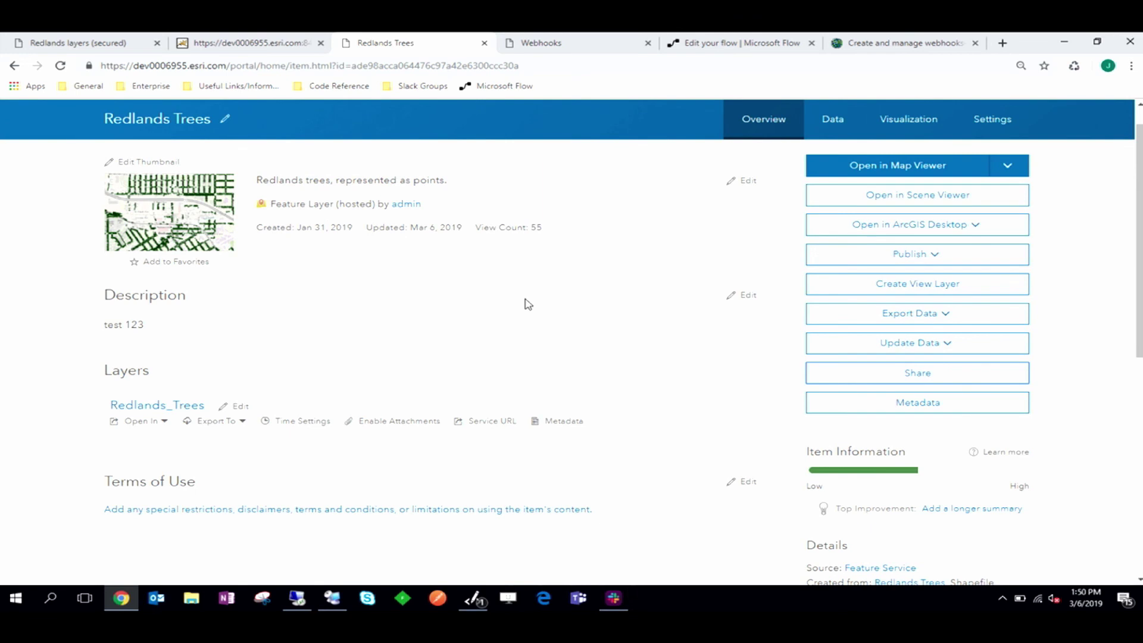
click(979, 384)
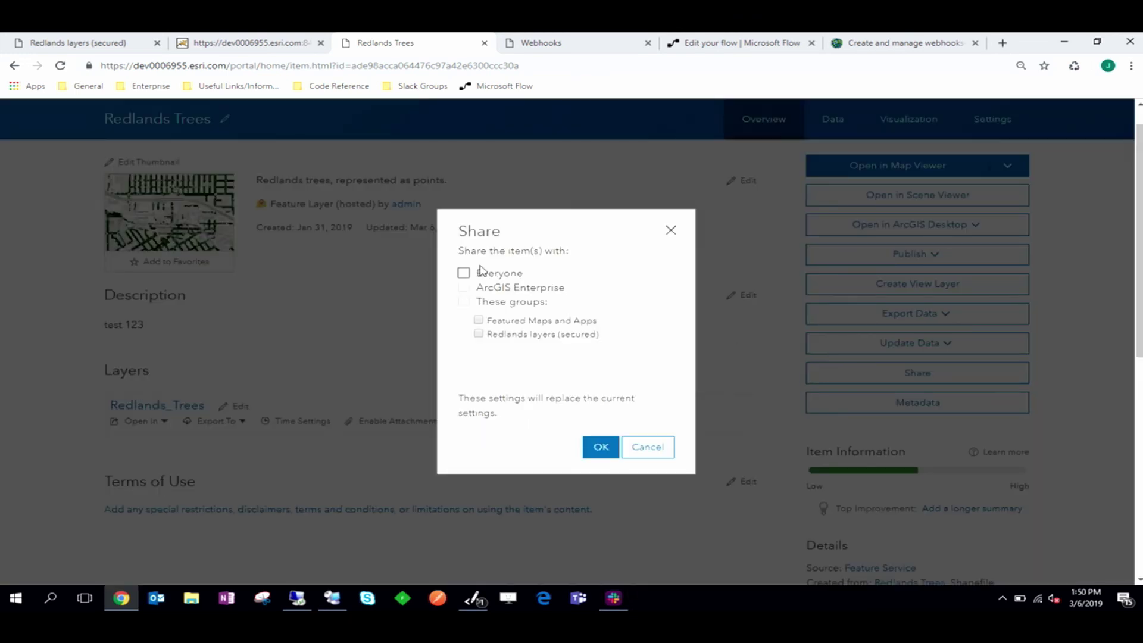
click(464, 273)
click(592, 451)
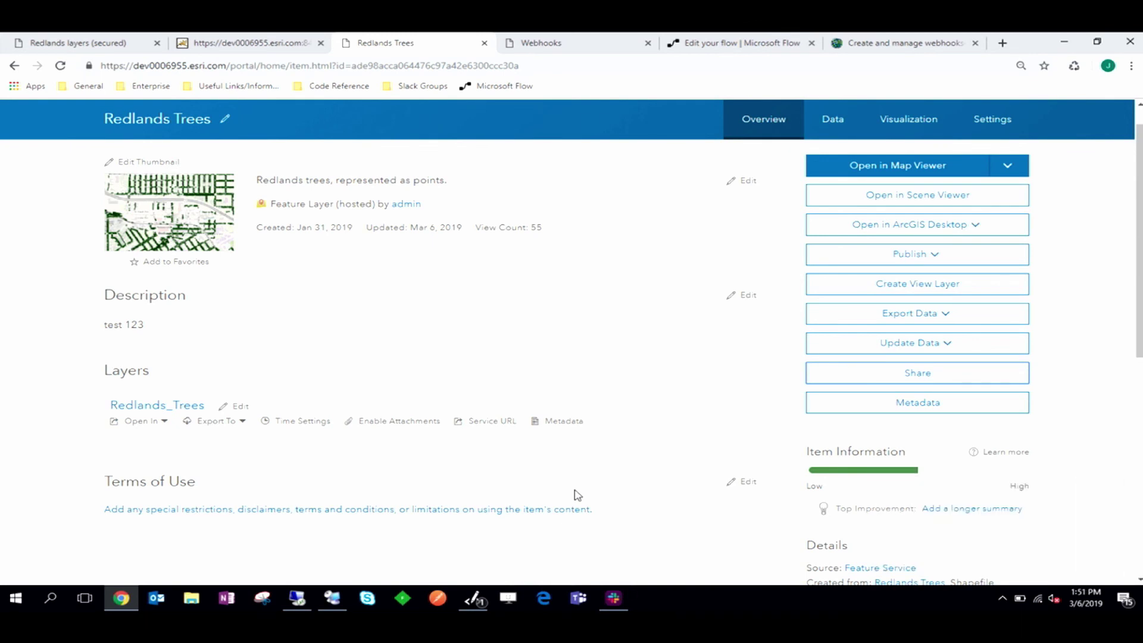
click(619, 598)
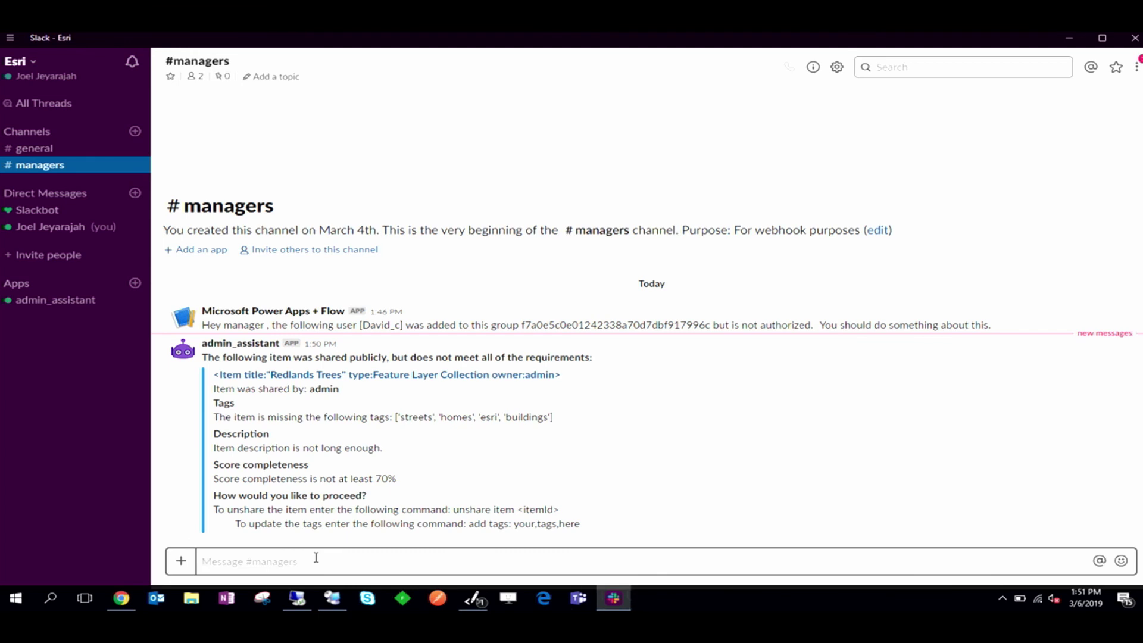
text(@admin_assistant add tags: )
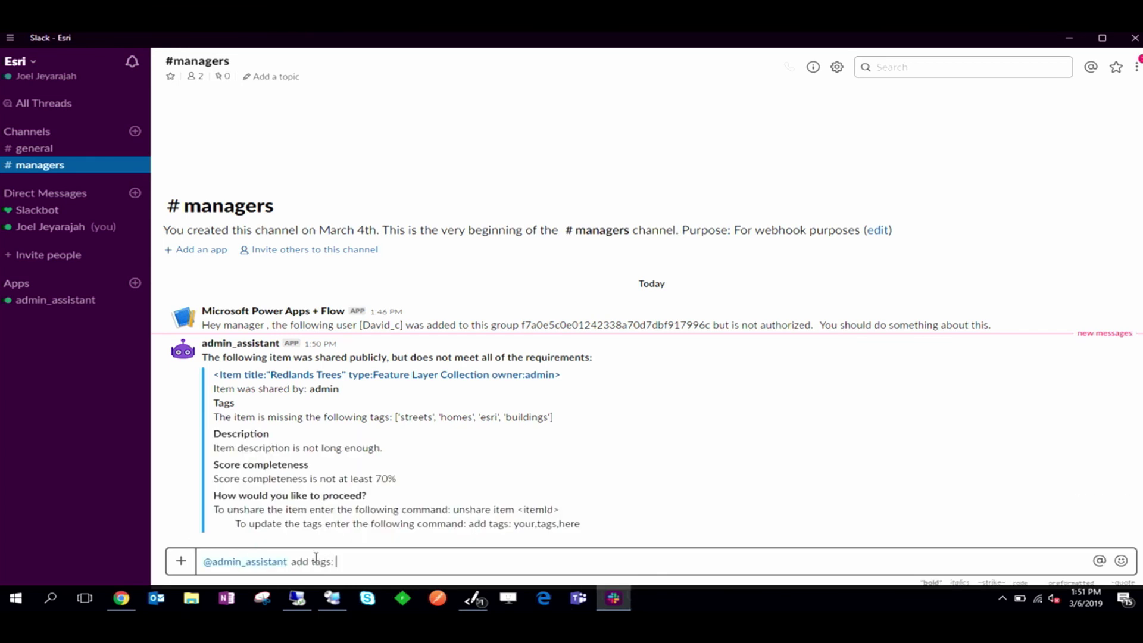
text(streets, homes, esri , buildings, redlands)
key(Return)
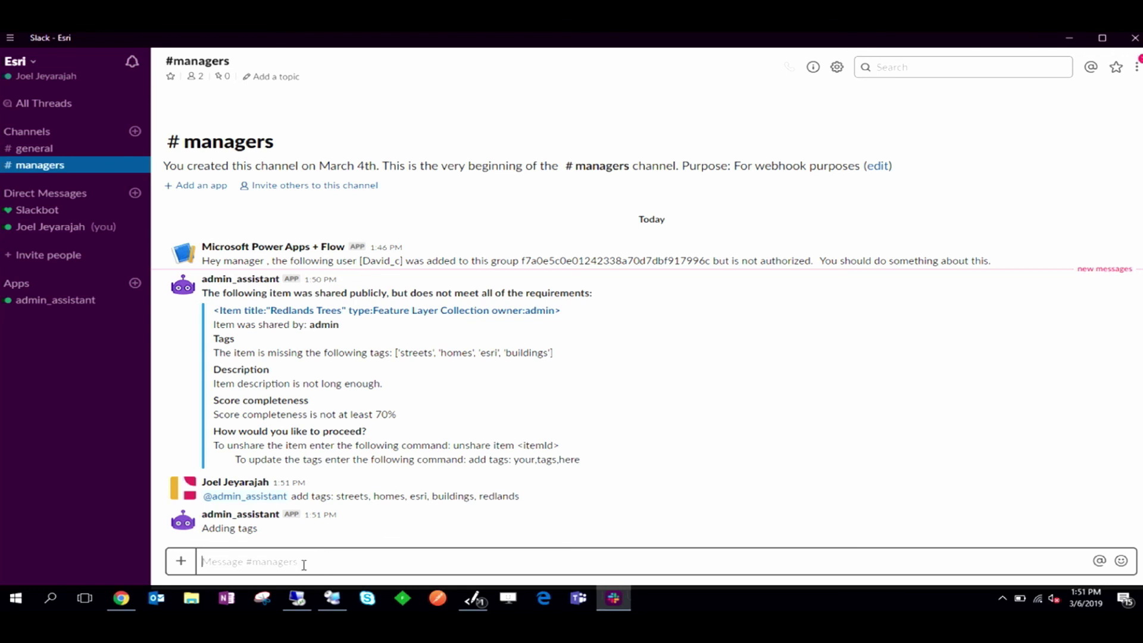
click(120, 598)
Step: Reload the Redlands Trees page and confirm tags streets, homes, esri, buildings, redlands
scroll(449, 410, down, 3)
scroll(449, 410, down, 3)
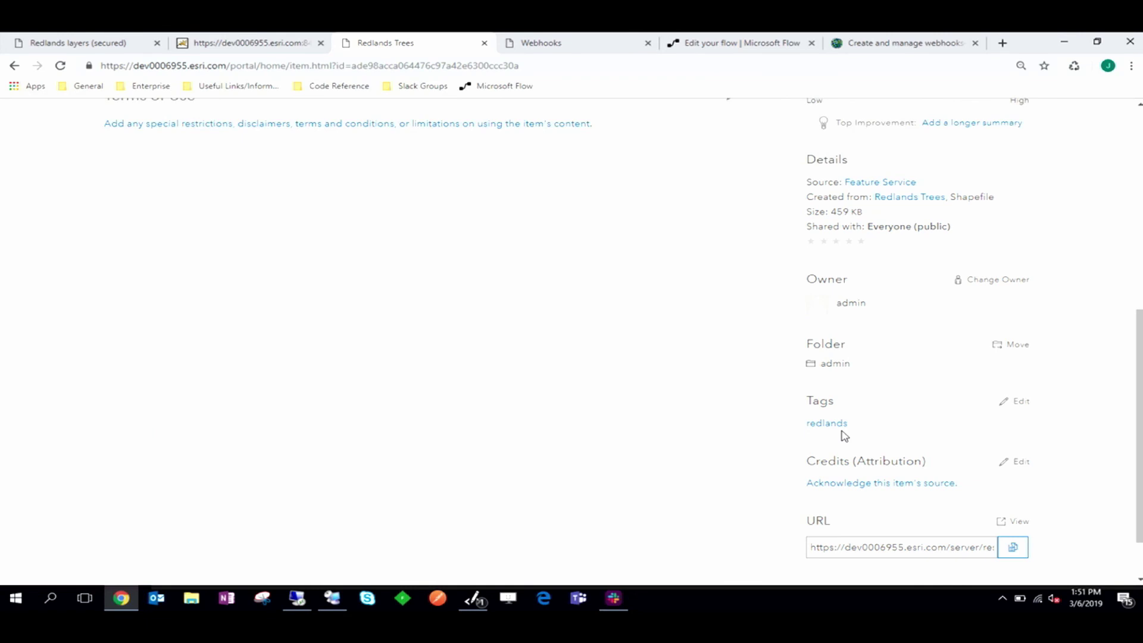
click(60, 66)
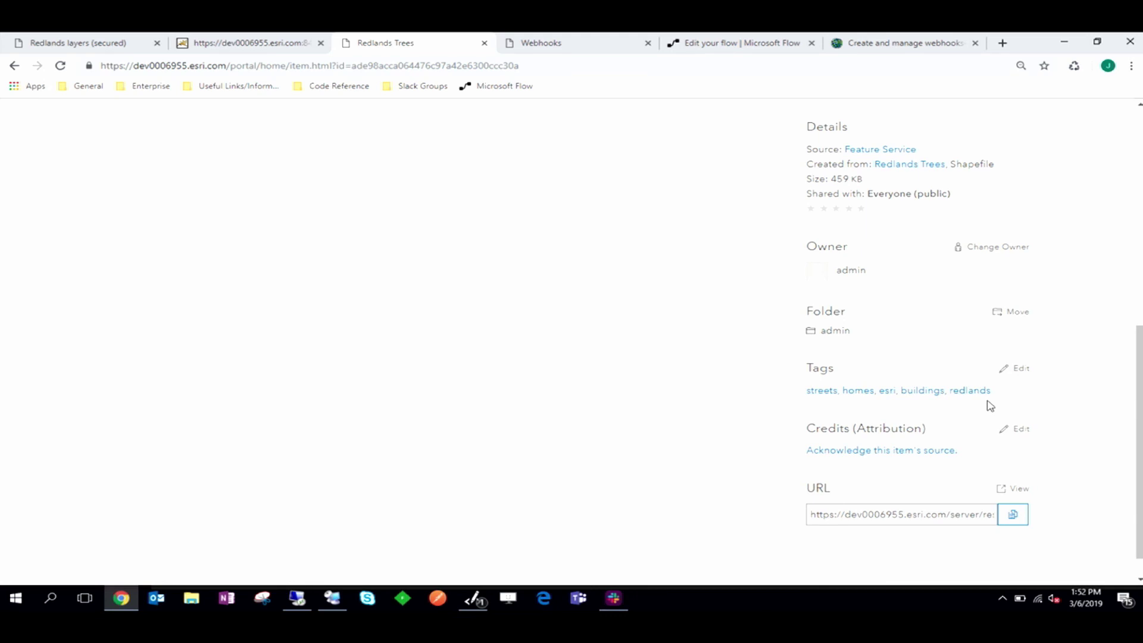
scroll(512, 410, up, 4)
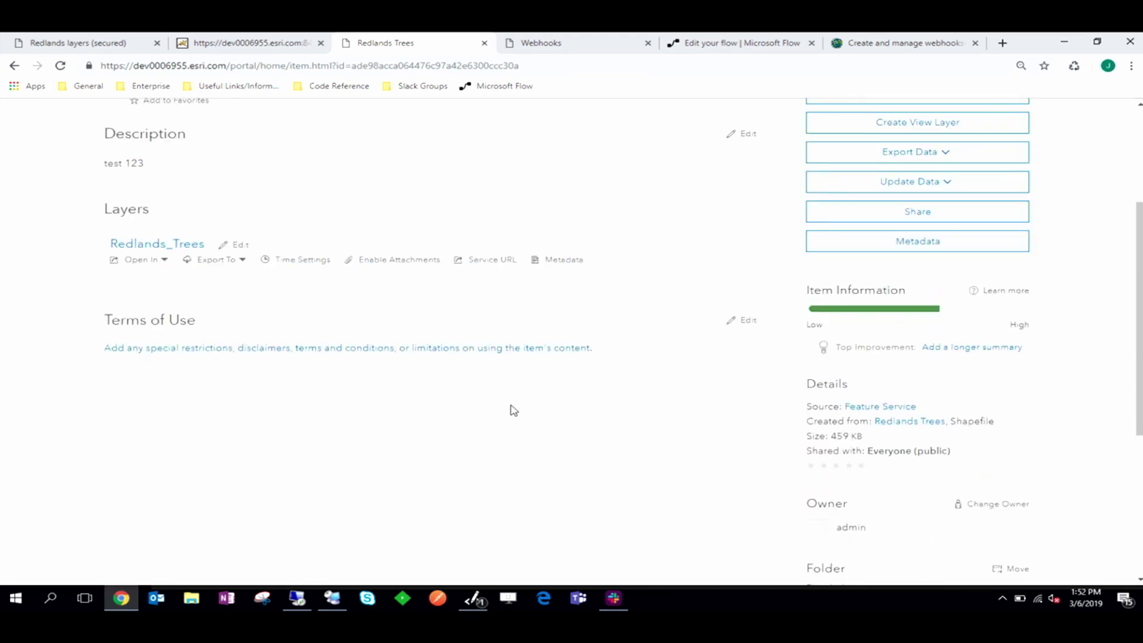